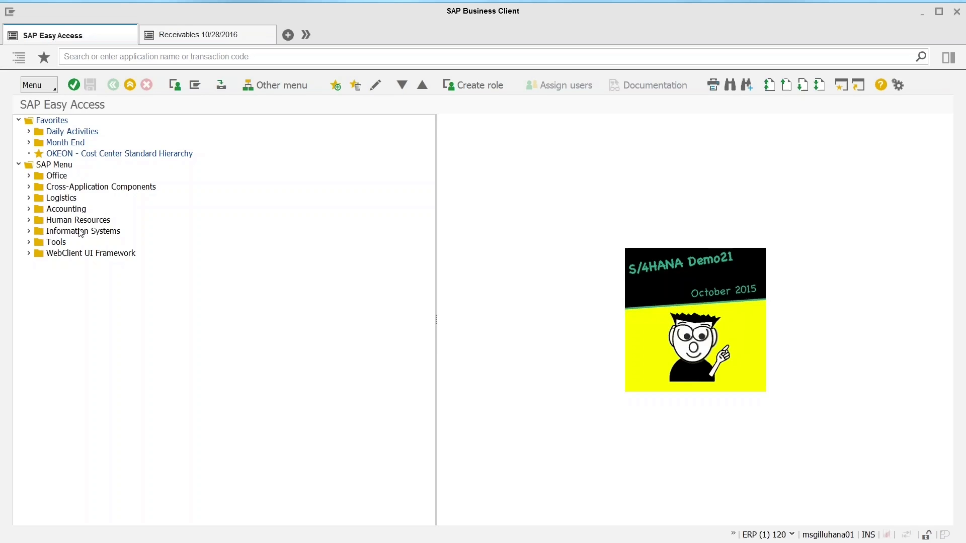
- Launch the S_ALR_87012284 Financial Statements report from the General Ledger Actual/Actual Comparisons folder
click(28, 232)
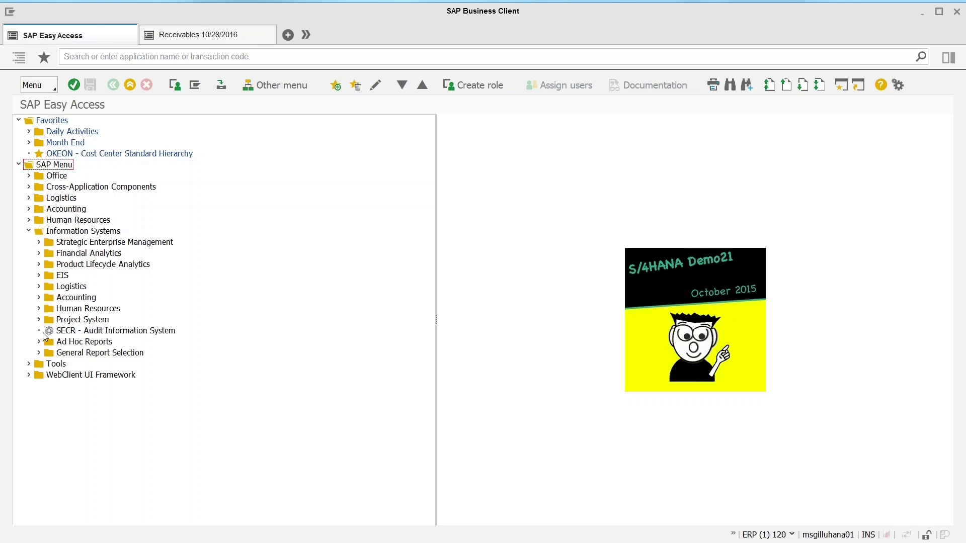
click(40, 298)
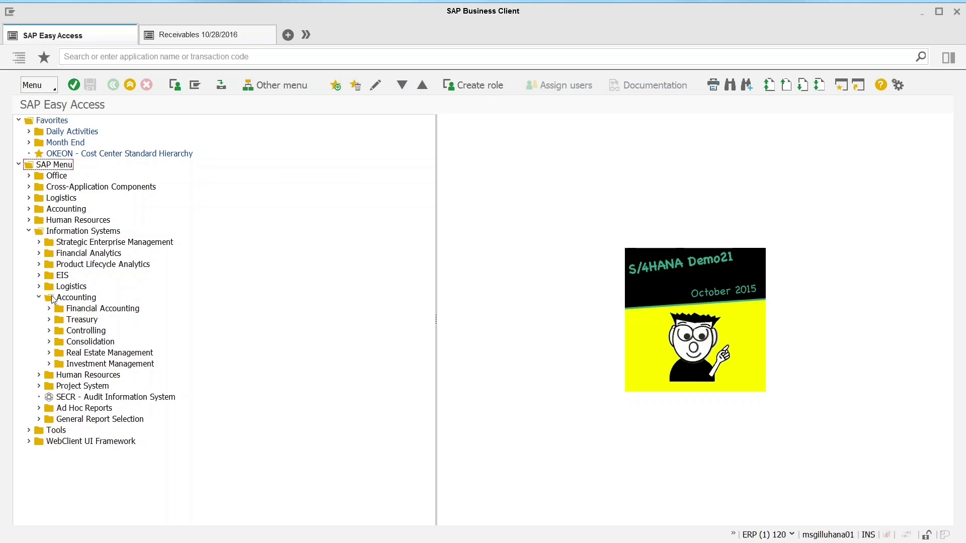
click(49, 310)
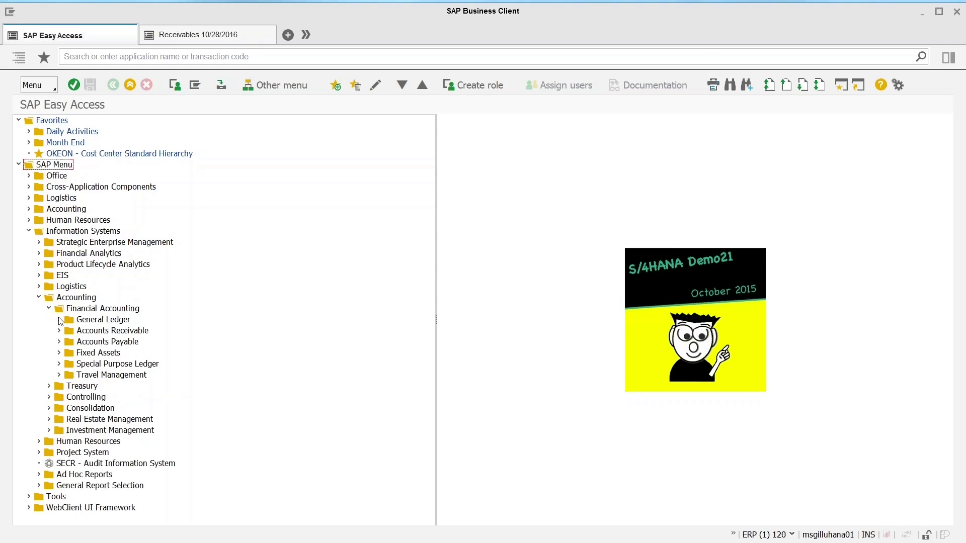
click(59, 320)
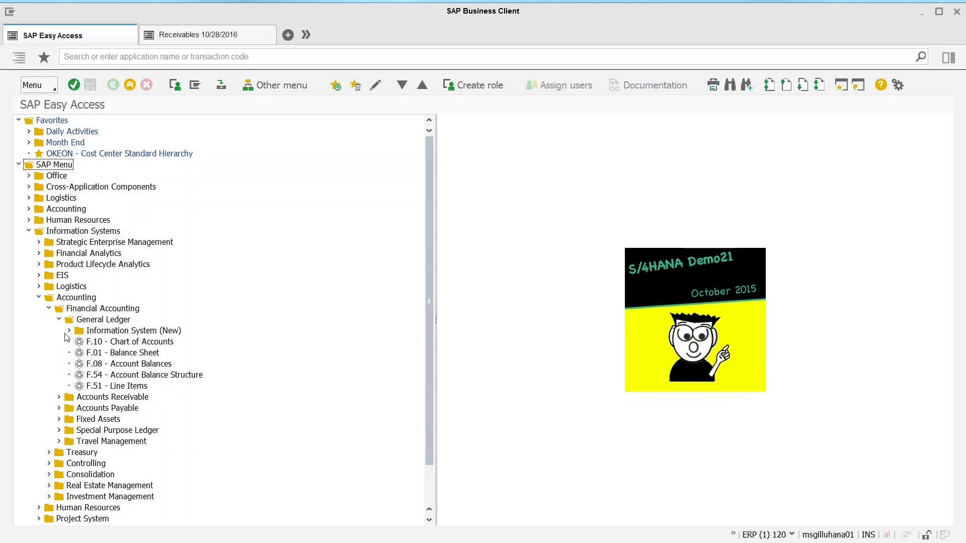
click(70, 331)
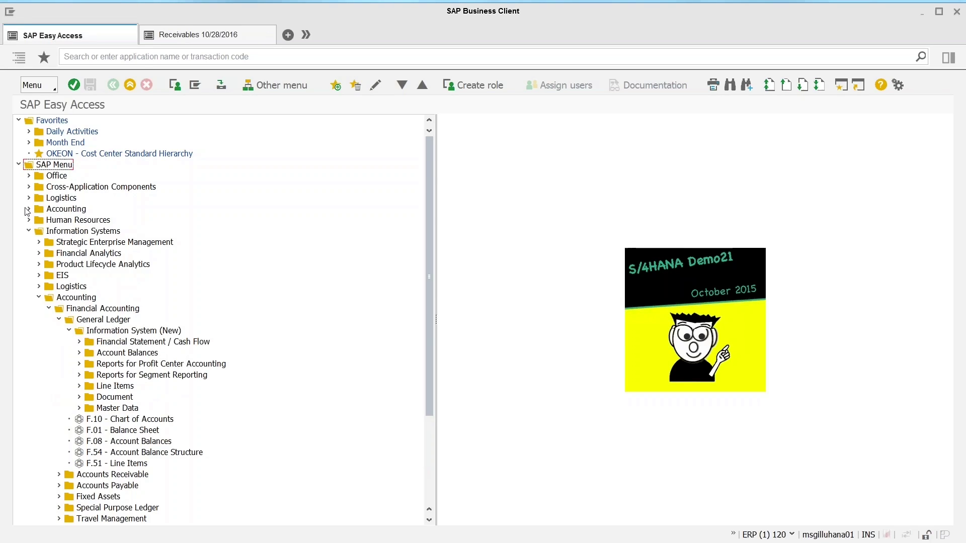
click(88, 344)
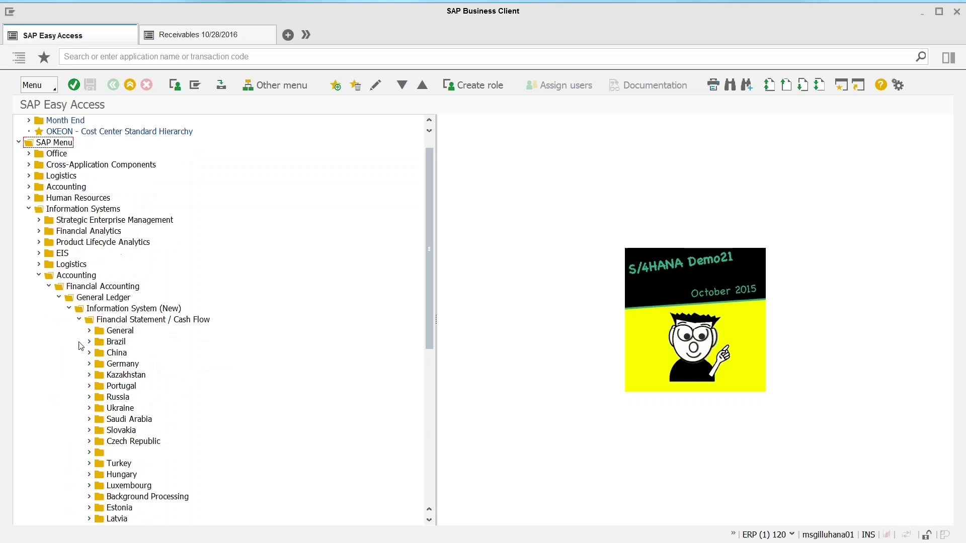
click(94, 332)
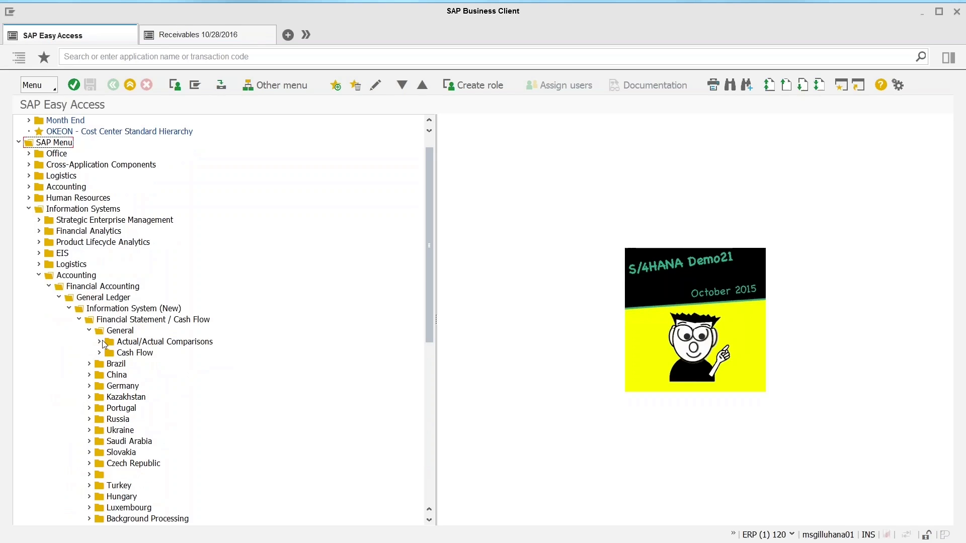
click(100, 342)
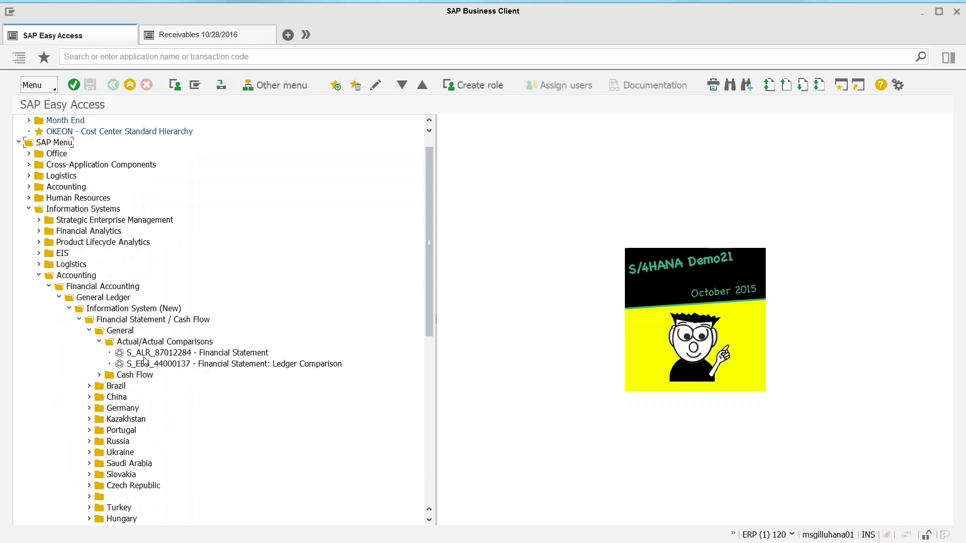
double_click(144, 356)
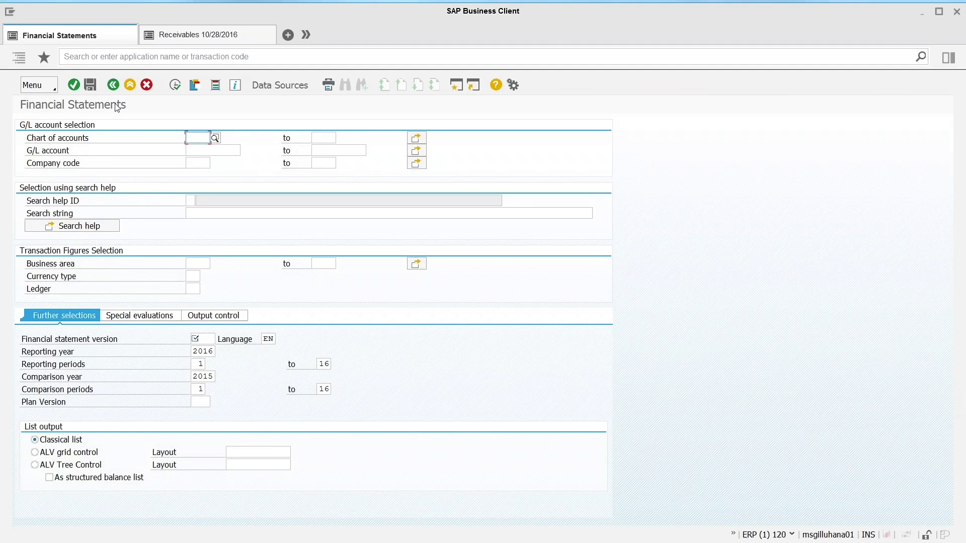
- Switch back to the Receivables 10/28/2016 selection screen and review its Output Options
click(179, 34)
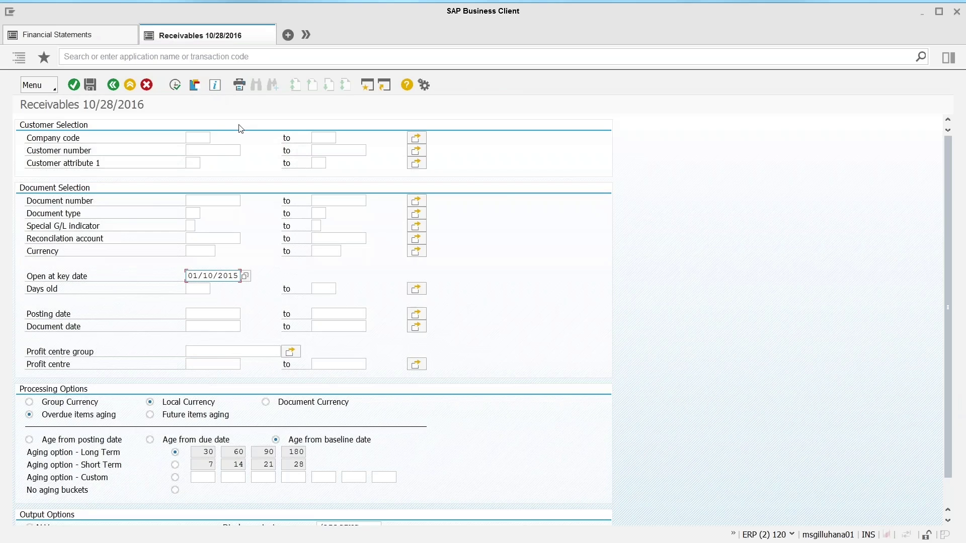
scroll(530, 270, down, 1)
scroll(530, 270, down, 2)
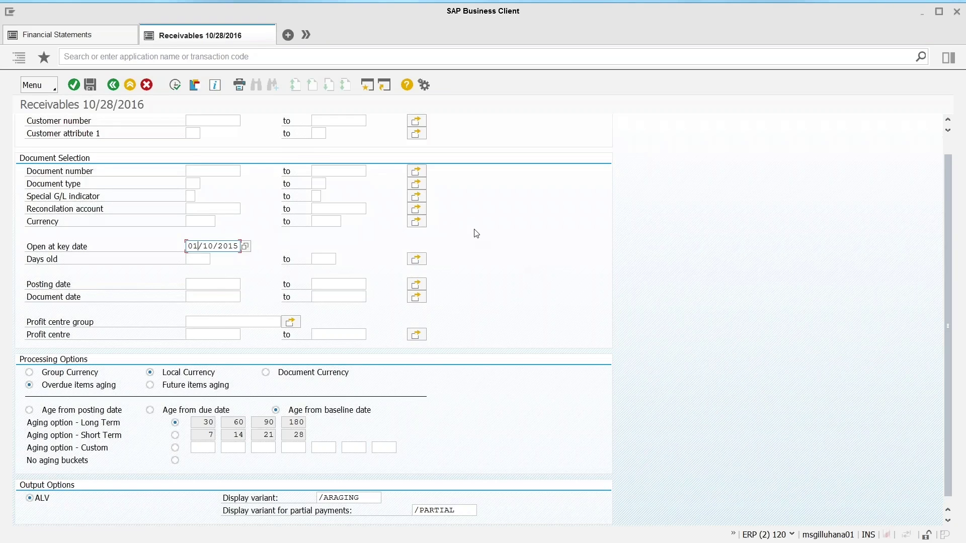
scroll(476, 233, up, 3)
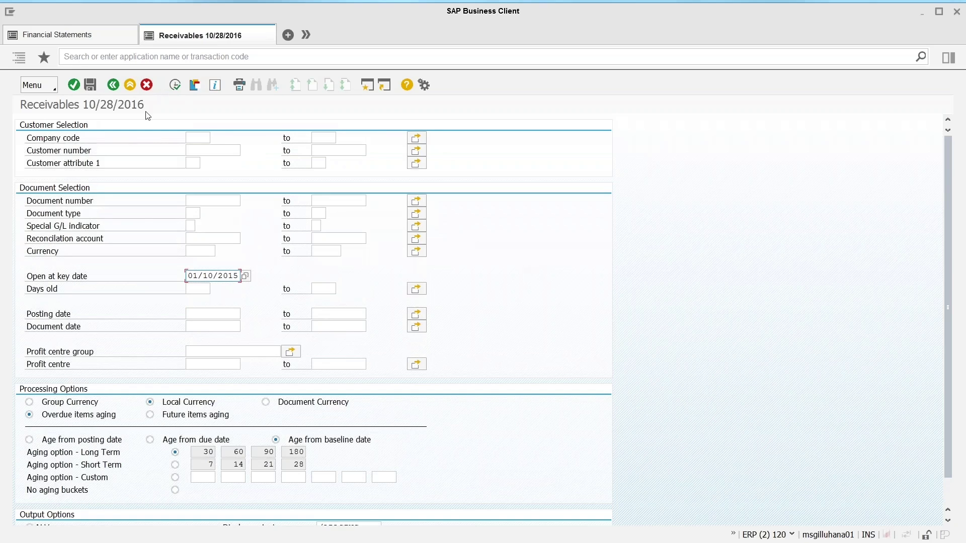
- Load the SPARAGING variant into the receivables selection and check the output display variants
click(195, 86)
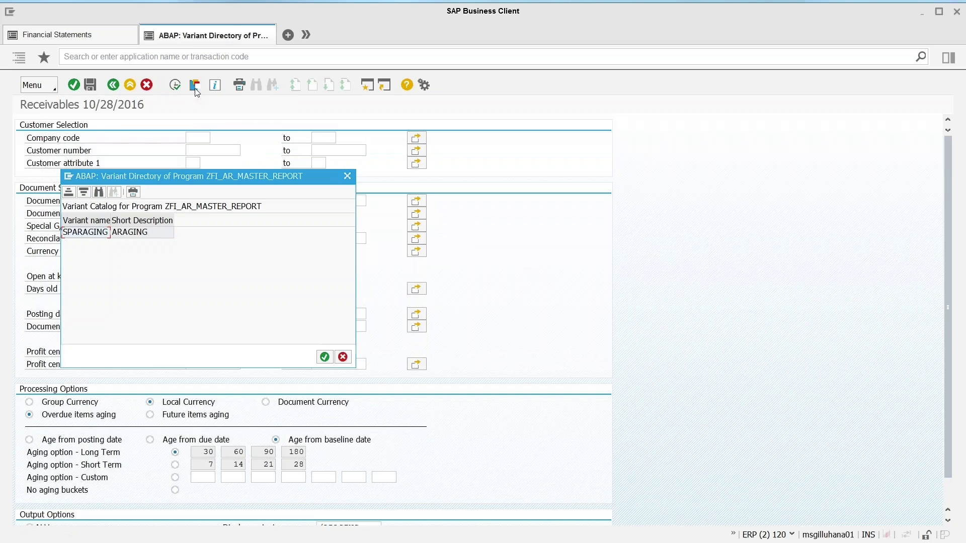
double_click(105, 232)
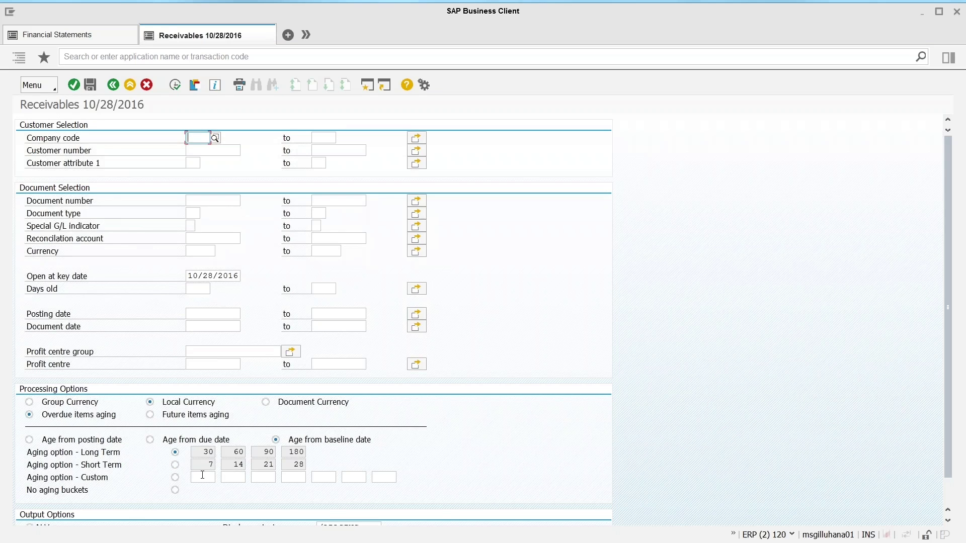
scroll(250, 464, down, 2)
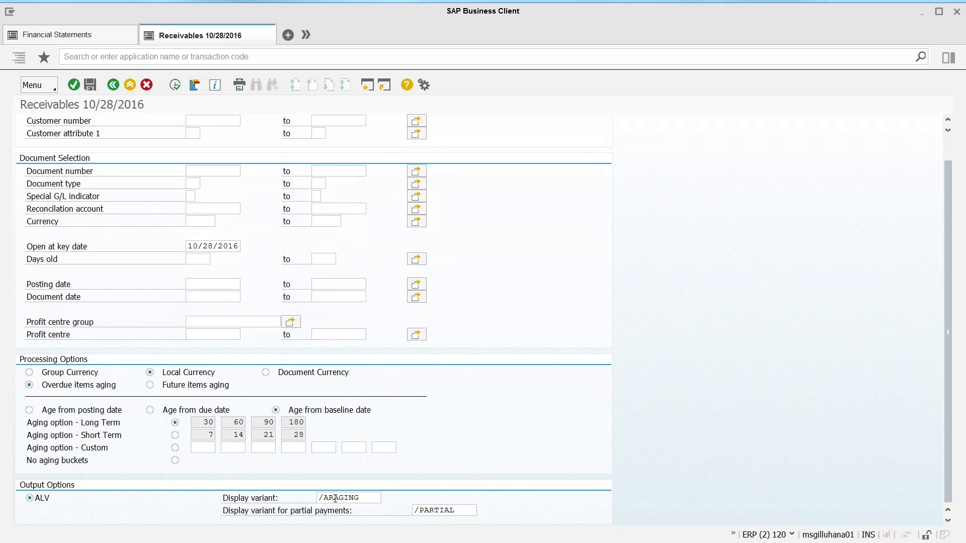
scroll(344, 493, up, 2)
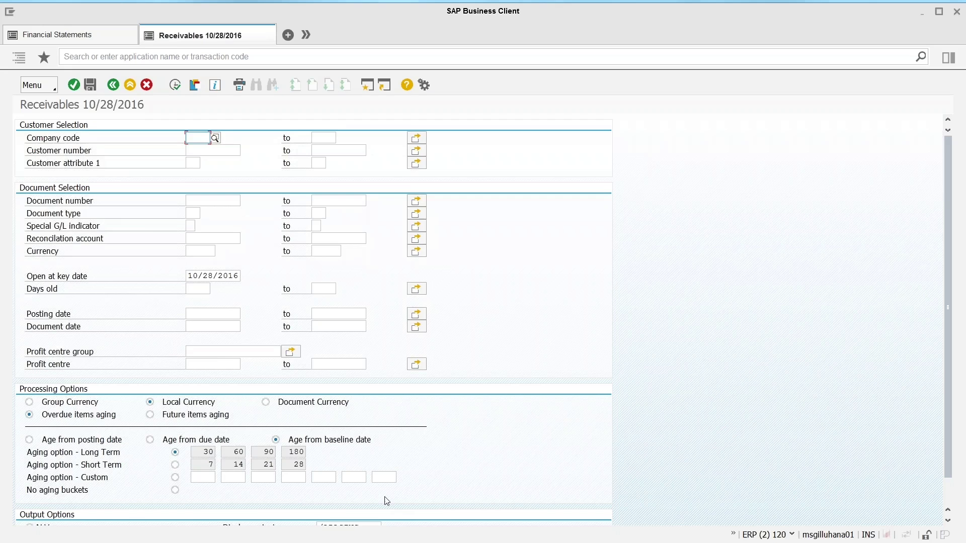
- Set SPARAGING's Open at key date to the dynamic local-date variable type D and list its date variables
click(90, 85)
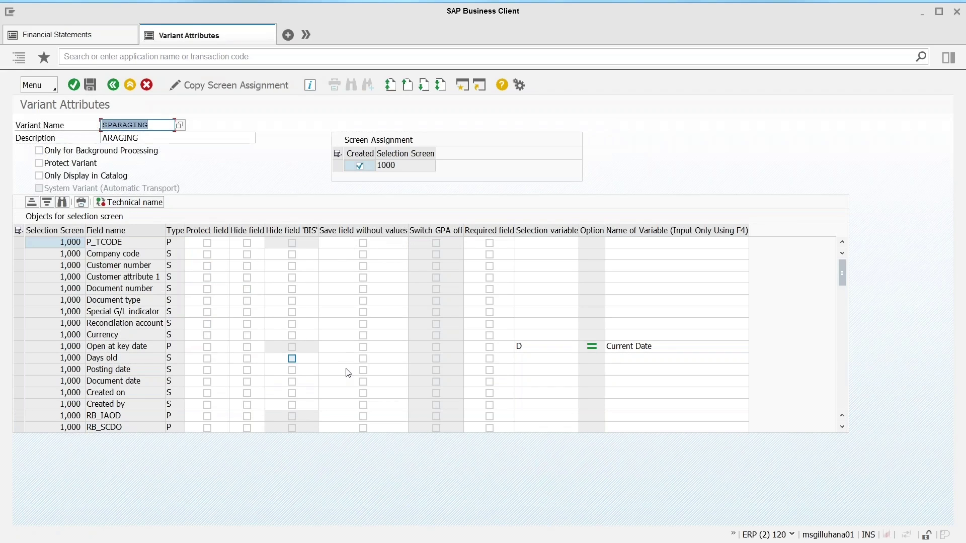
click(529, 350)
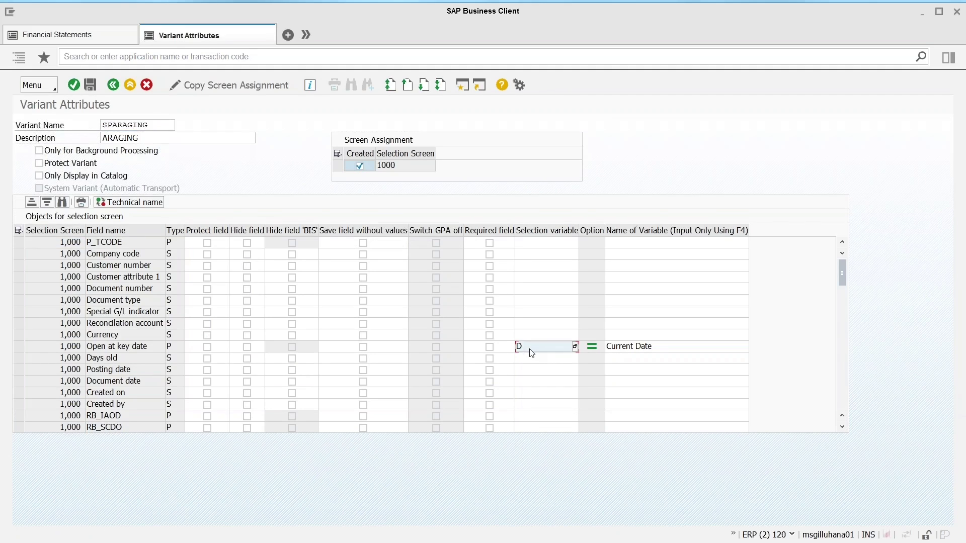
click(576, 346)
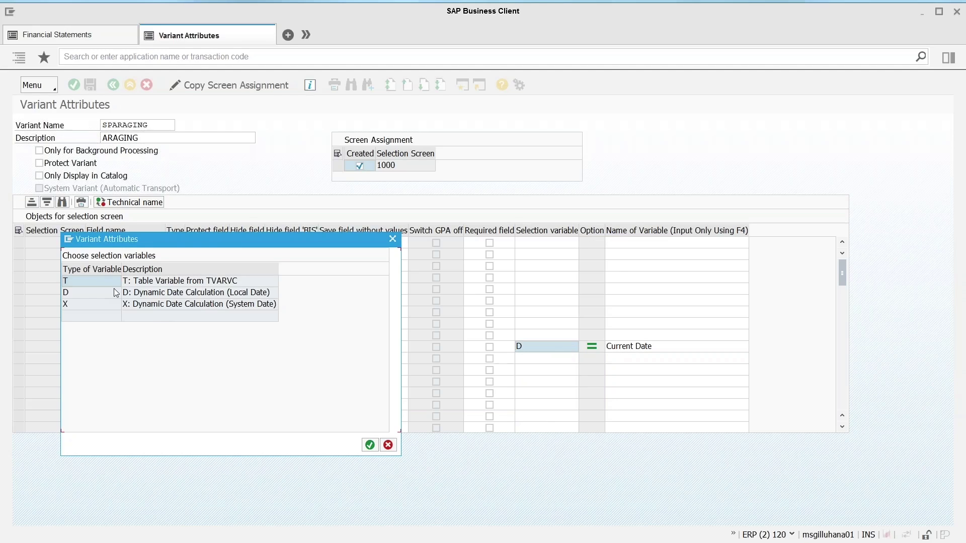
click(80, 294)
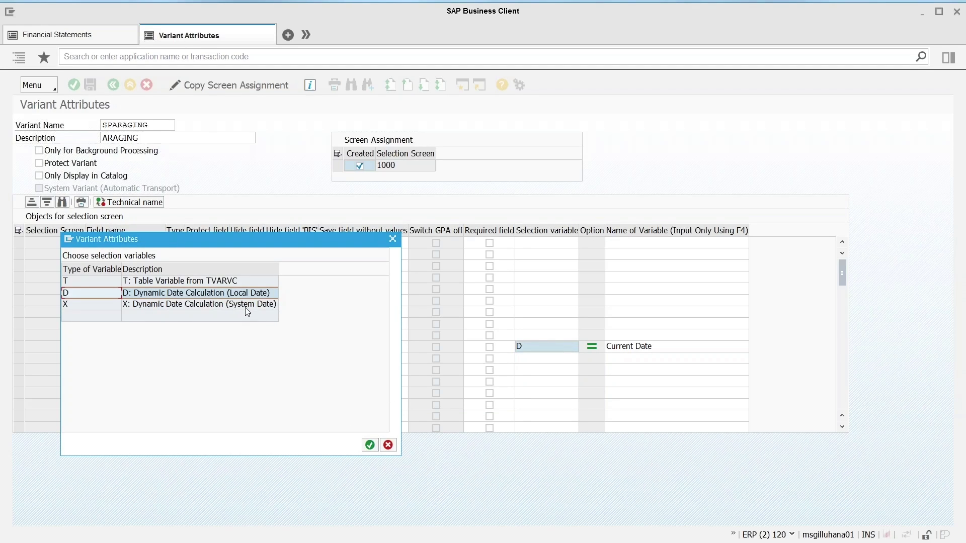
click(370, 446)
click(746, 350)
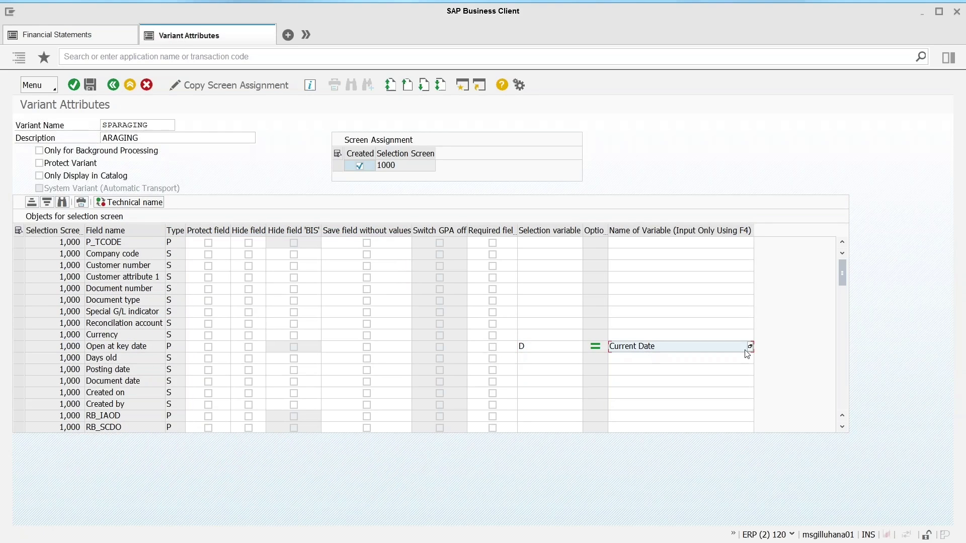
click(751, 347)
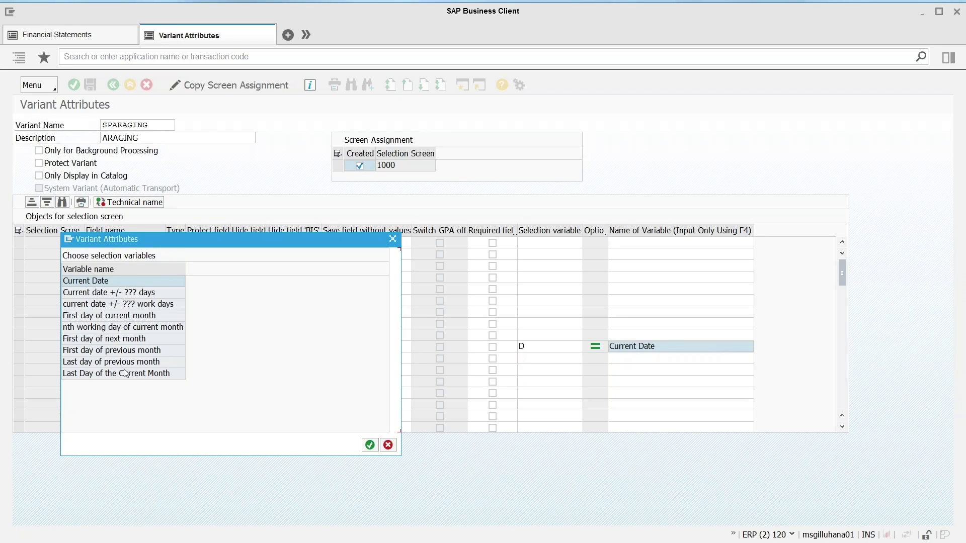
click(97, 364)
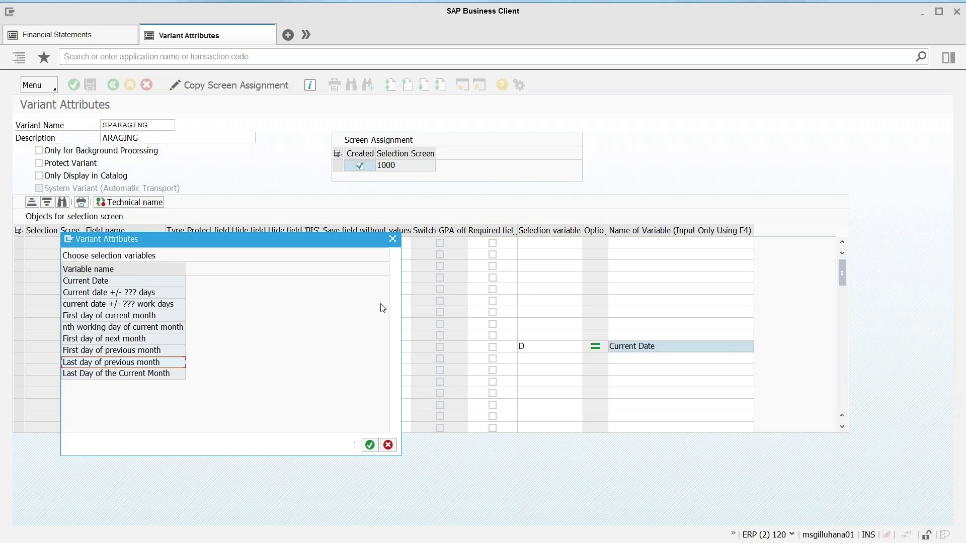
- Overwrite variant SPARAGING with the Current Date setting and execute the receivables report
click(394, 240)
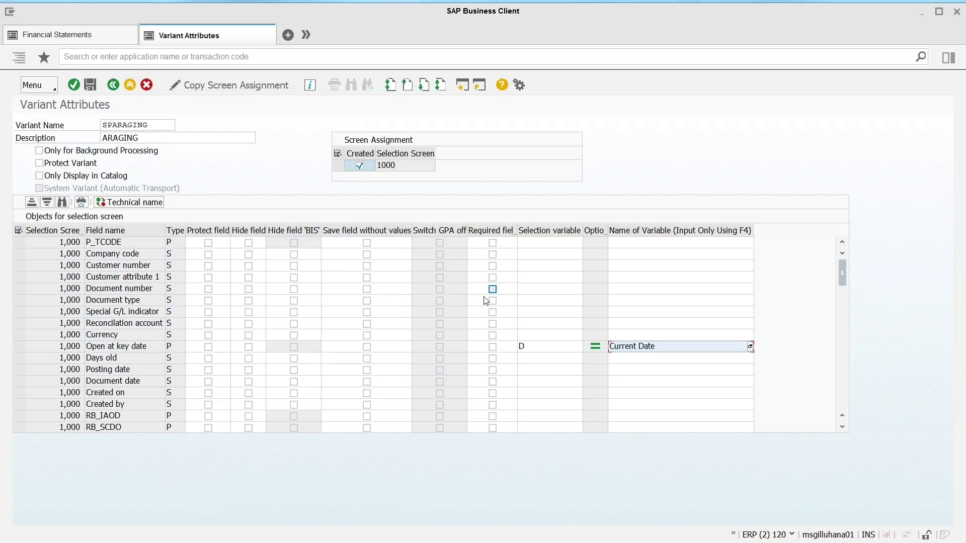
click(90, 86)
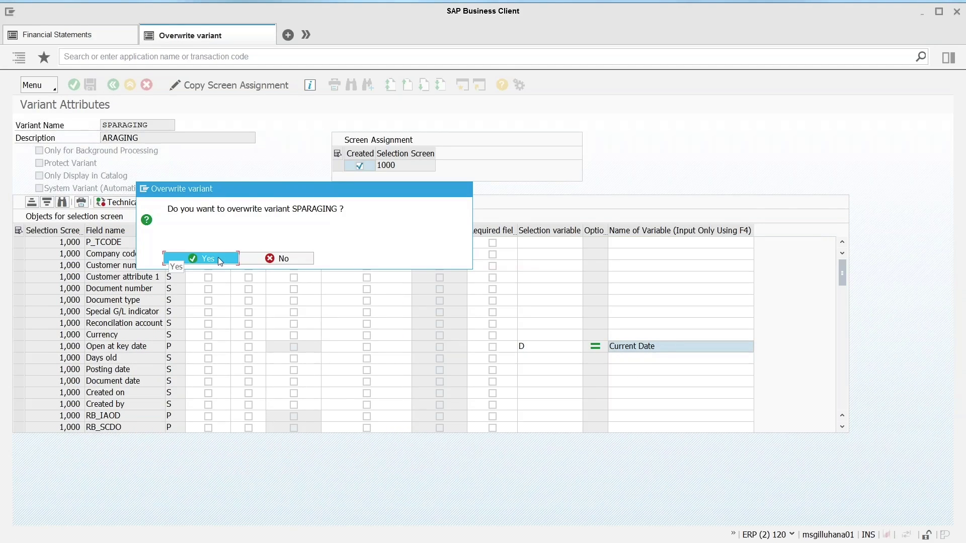
click(219, 258)
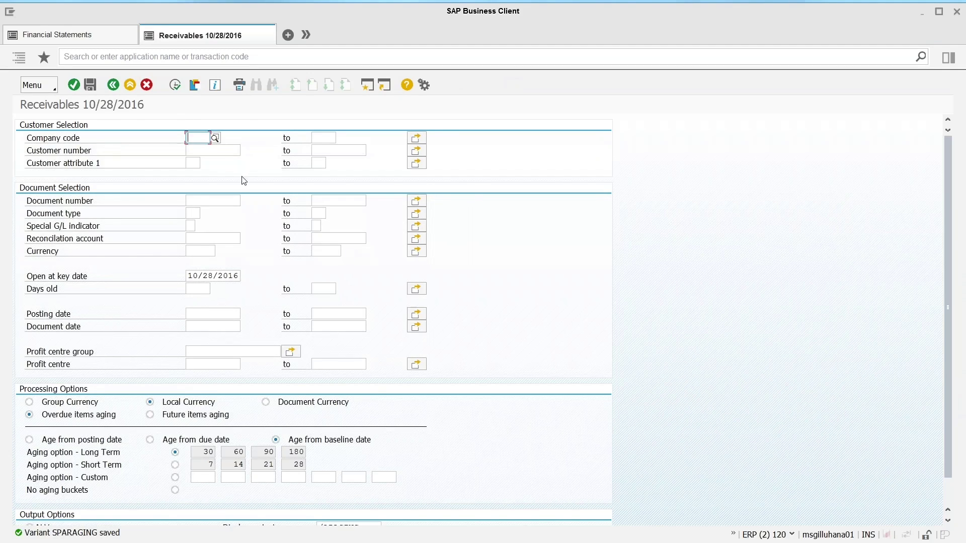
click(175, 86)
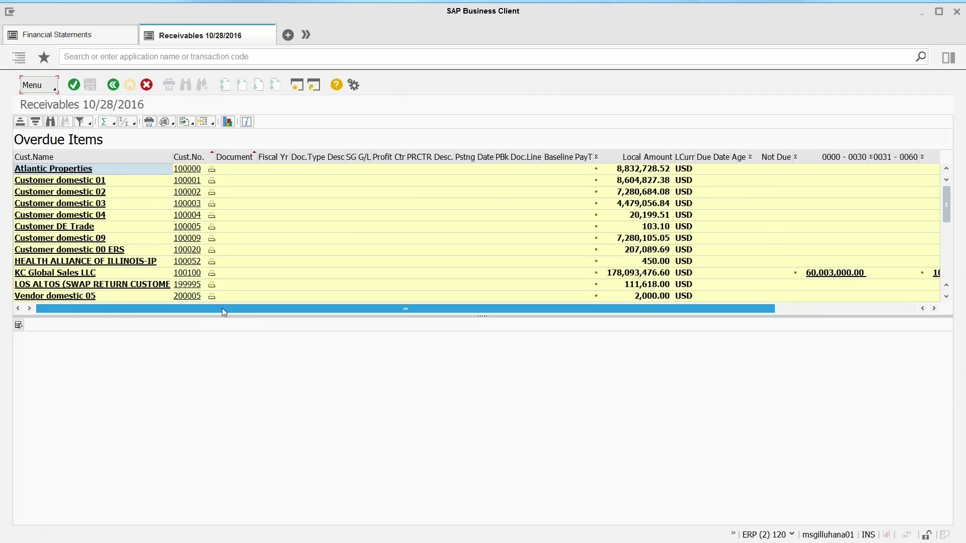
- Scroll the Overdue Items grid to inspect the aging columns and the 221,915,433.88 USD total
drag(222, 308, 354, 334)
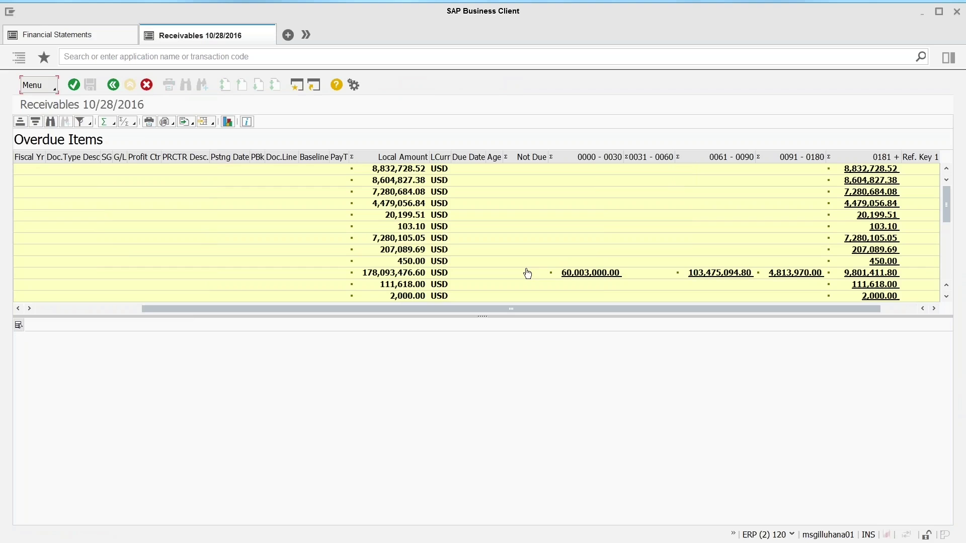
drag(511, 309, 353, 310)
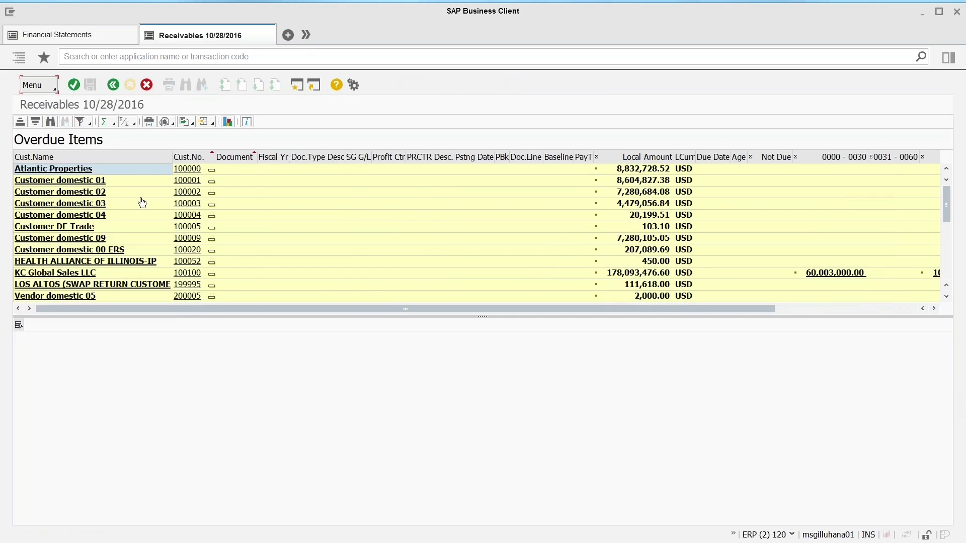
scroll(211, 217, down, 5)
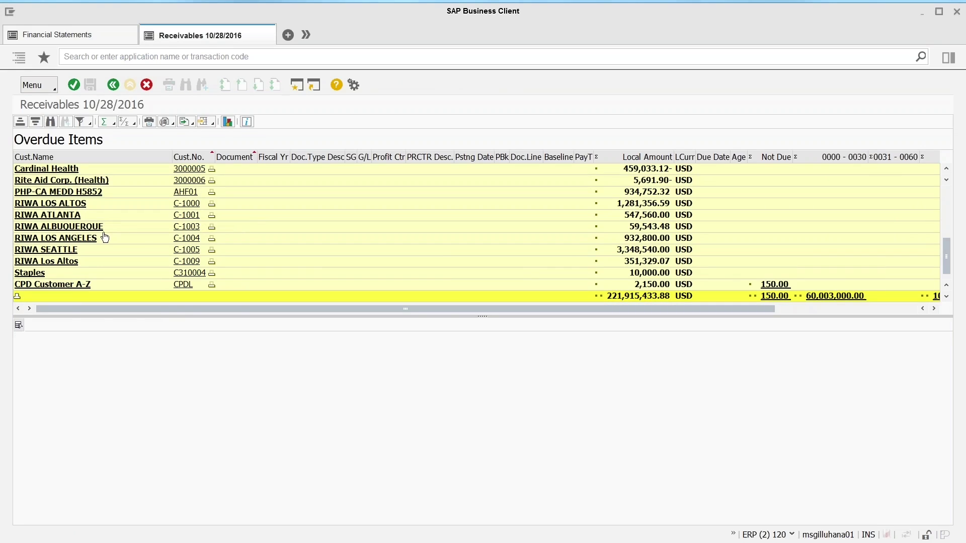
scroll(563, 267, up, 2)
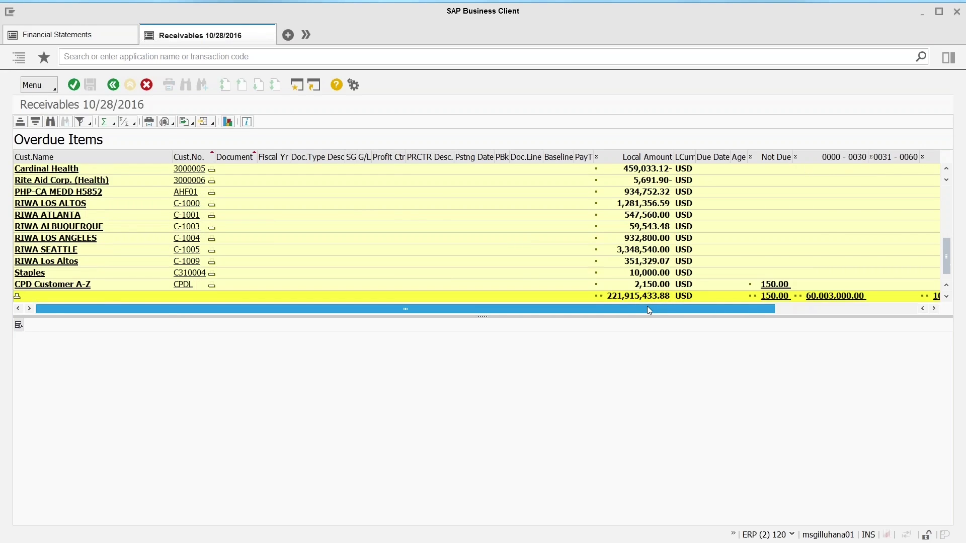
drag(649, 309, 749, 324)
scroll(772, 321, up, 3)
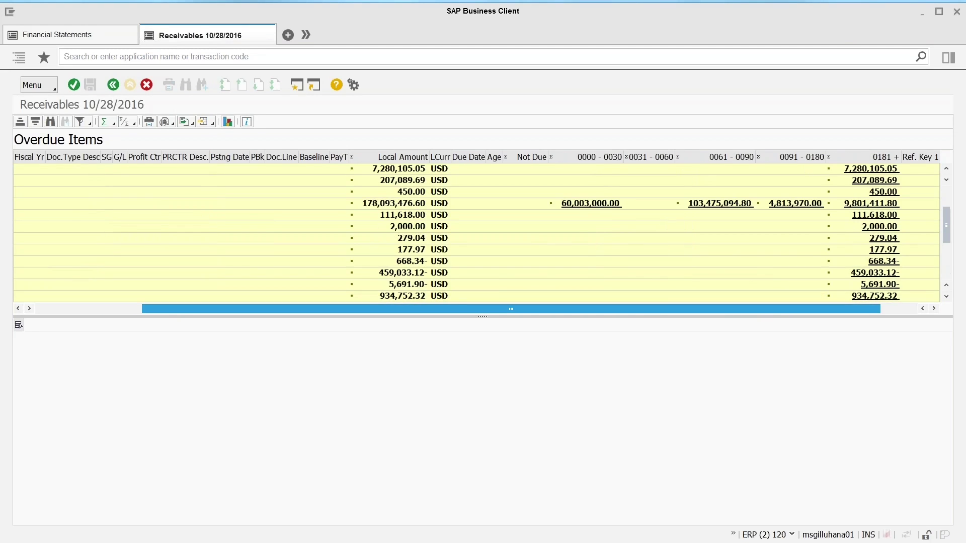
scroll(657, 232, up, 2)
drag(740, 311, 493, 323)
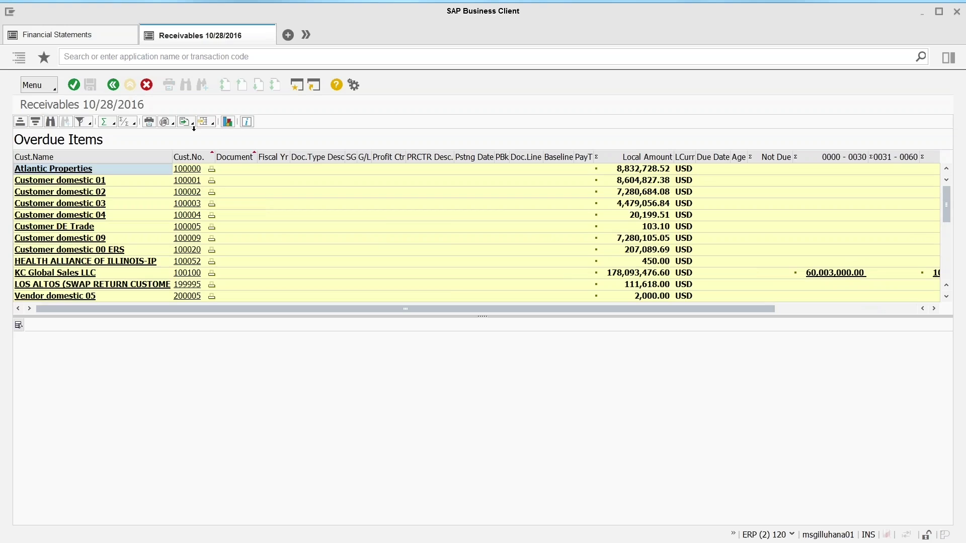
- Set the totals drilldown level to Cust.No. so document lines appear under each customer subtotal
click(135, 125)
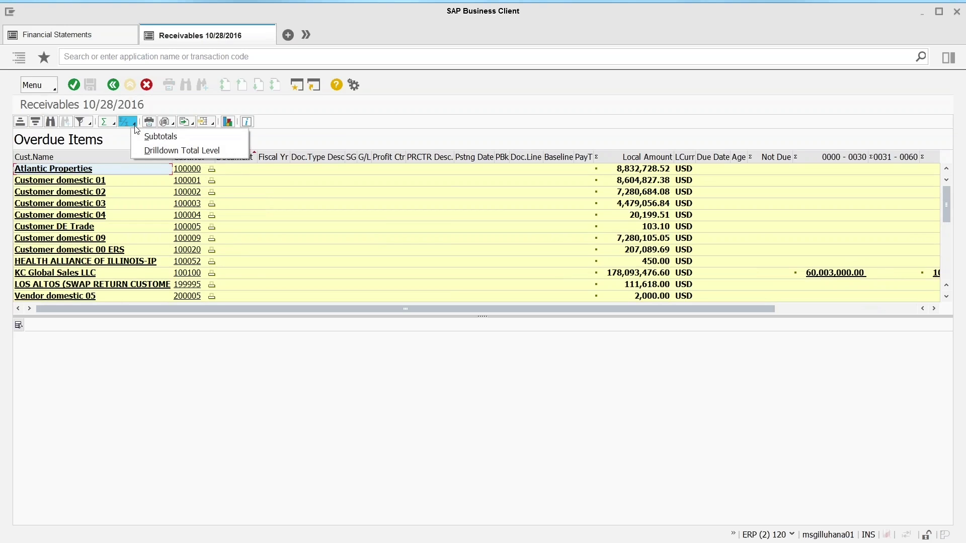
click(156, 151)
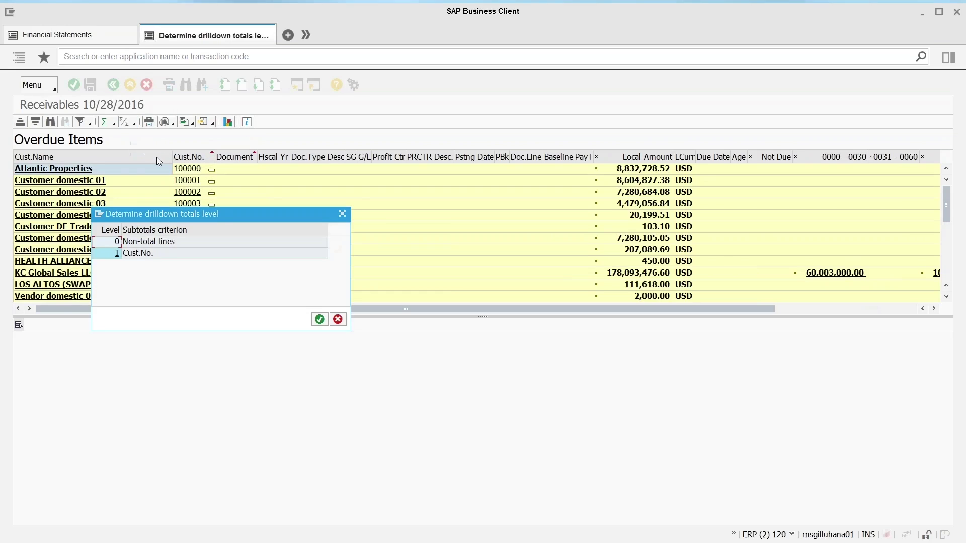
double_click(112, 255)
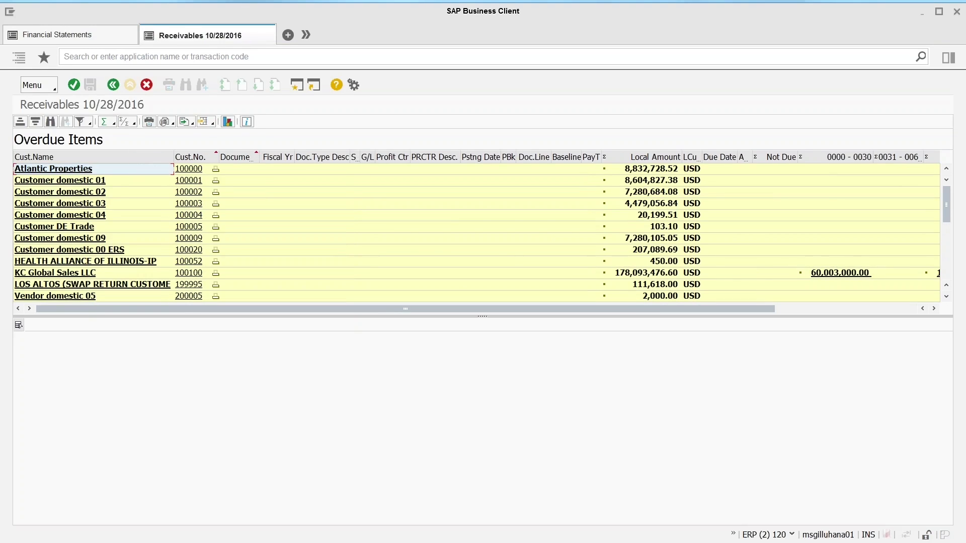
click(135, 124)
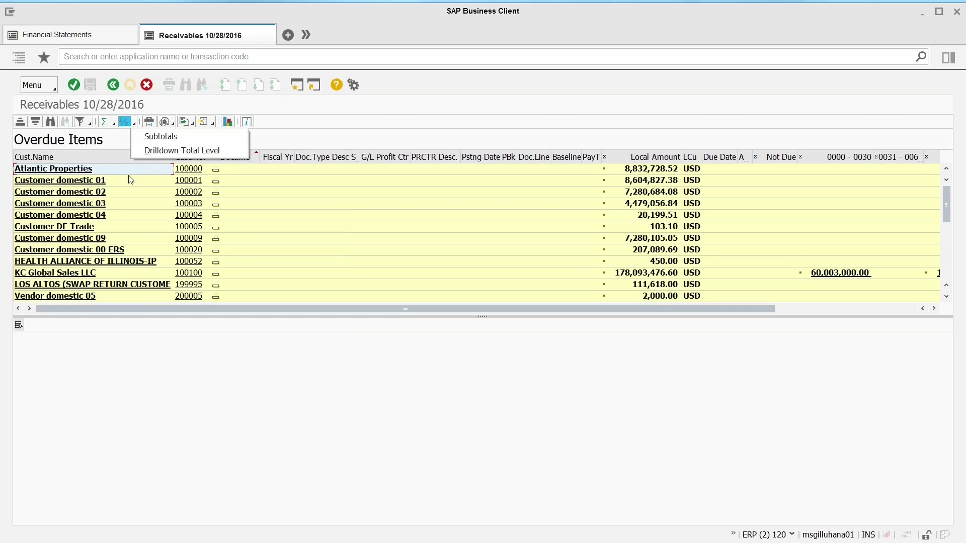
click(150, 152)
double_click(116, 254)
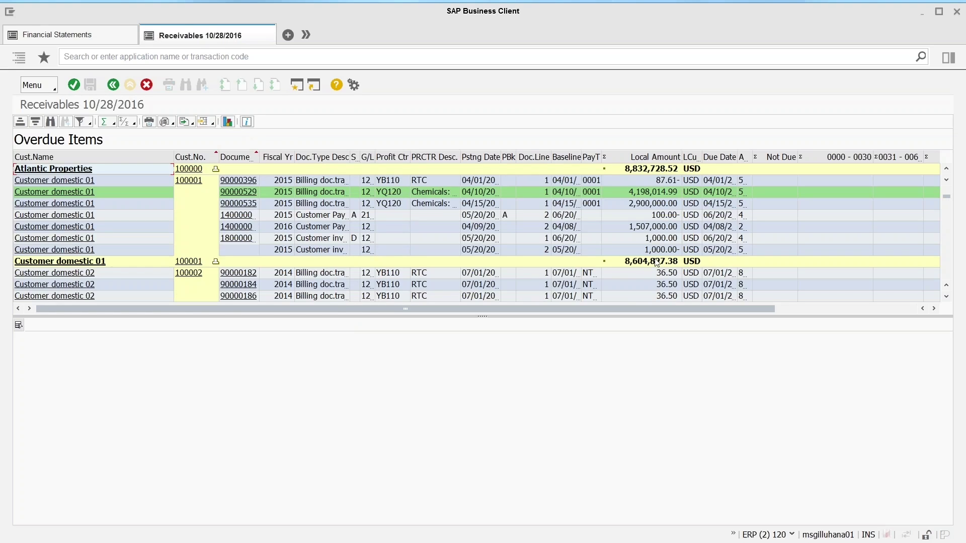
- Remove the Cust.No. subtotal in the Sort Order settings, leaving document lines sorted by customer
click(135, 123)
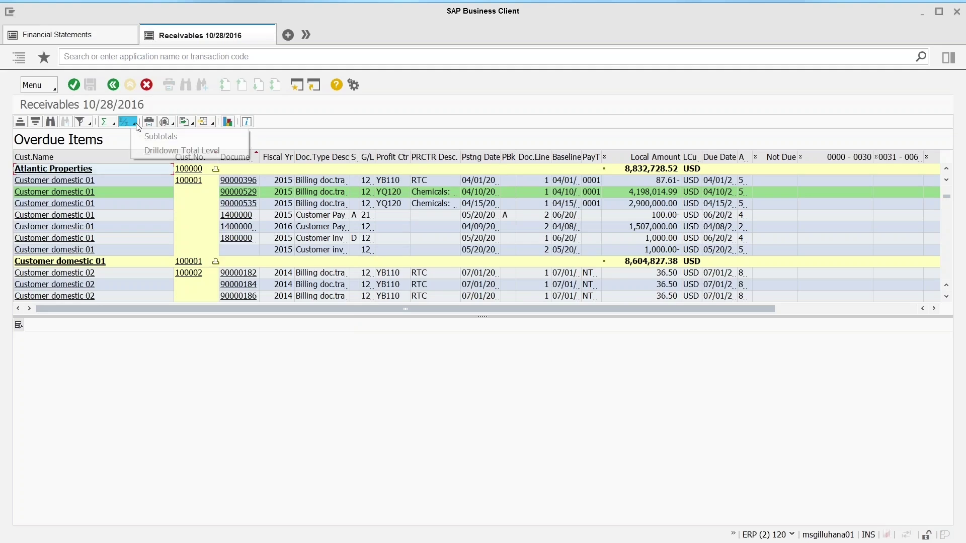
click(172, 137)
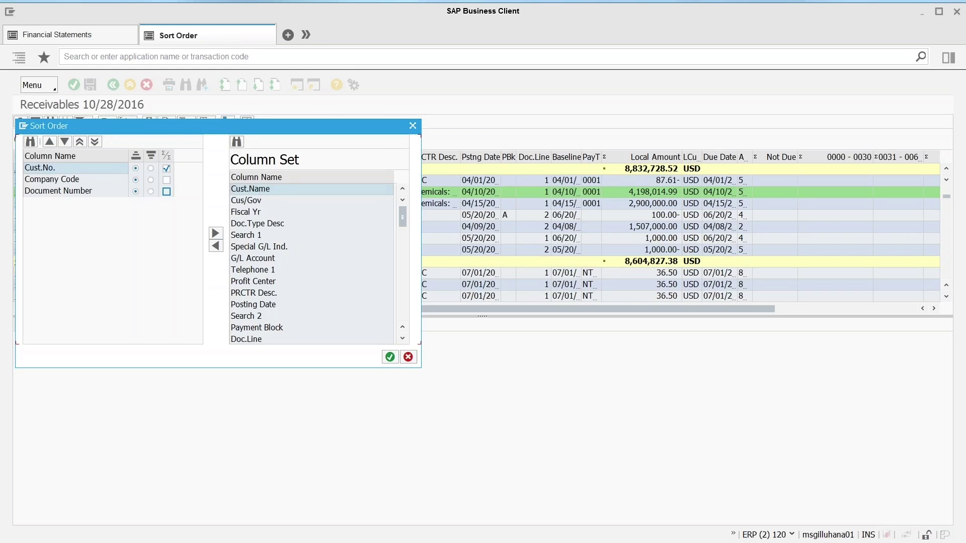
click(167, 169)
click(166, 169)
click(390, 357)
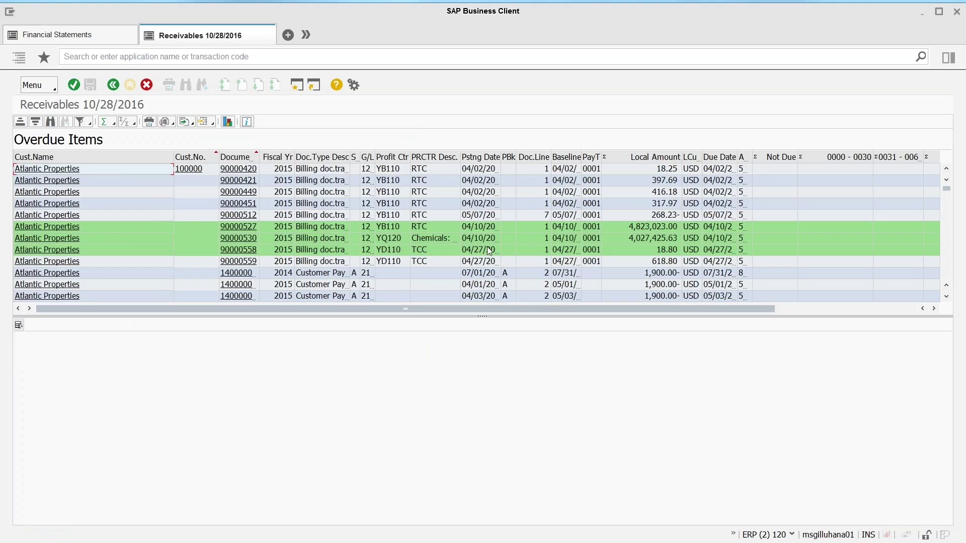
- Sort the Overdue Items ascending by Local Amount and then by customer name
scroll(102, 218, down, 2)
scroll(102, 219, down, 6)
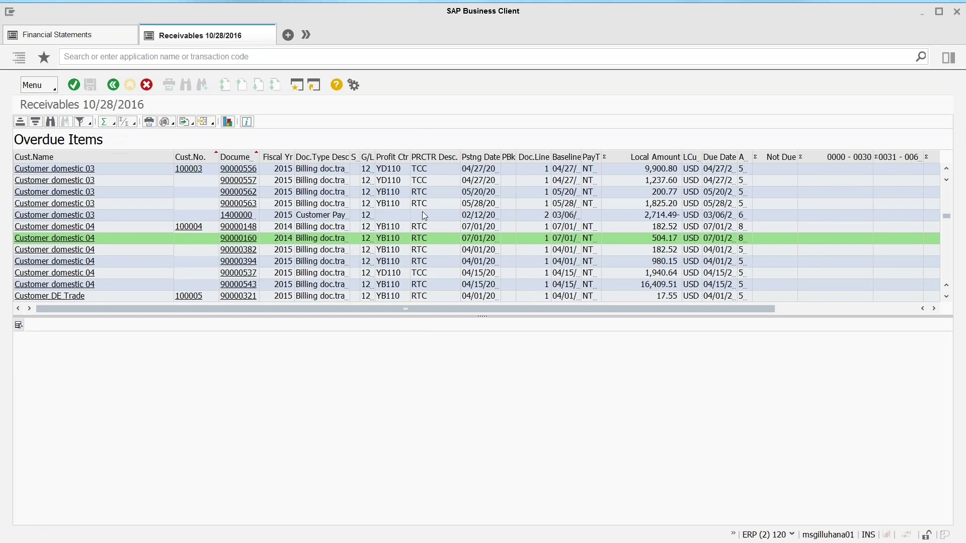
click(631, 157)
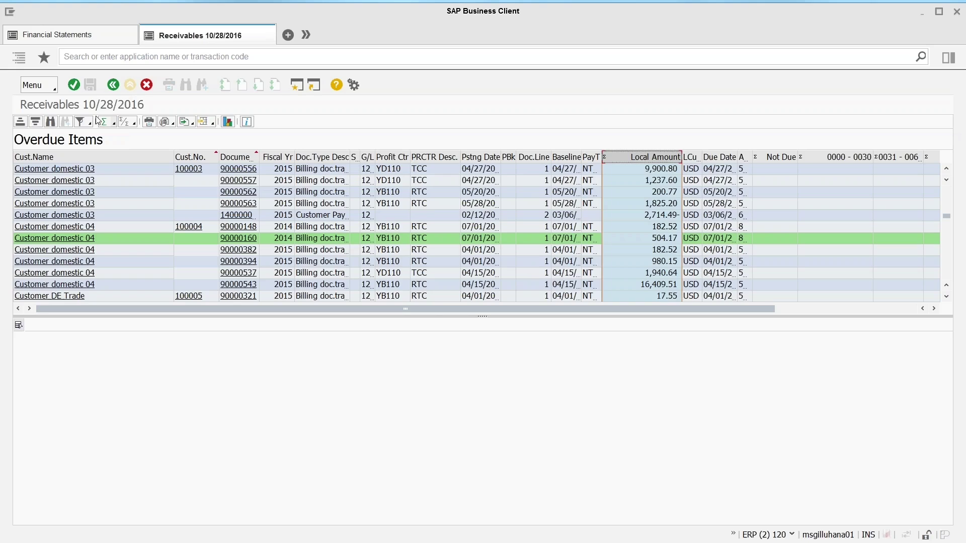
click(21, 122)
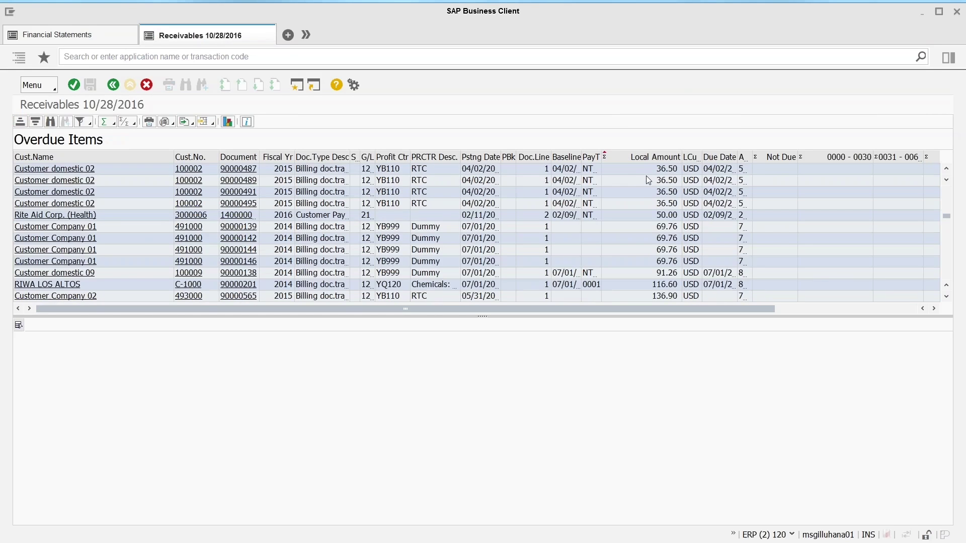
click(117, 158)
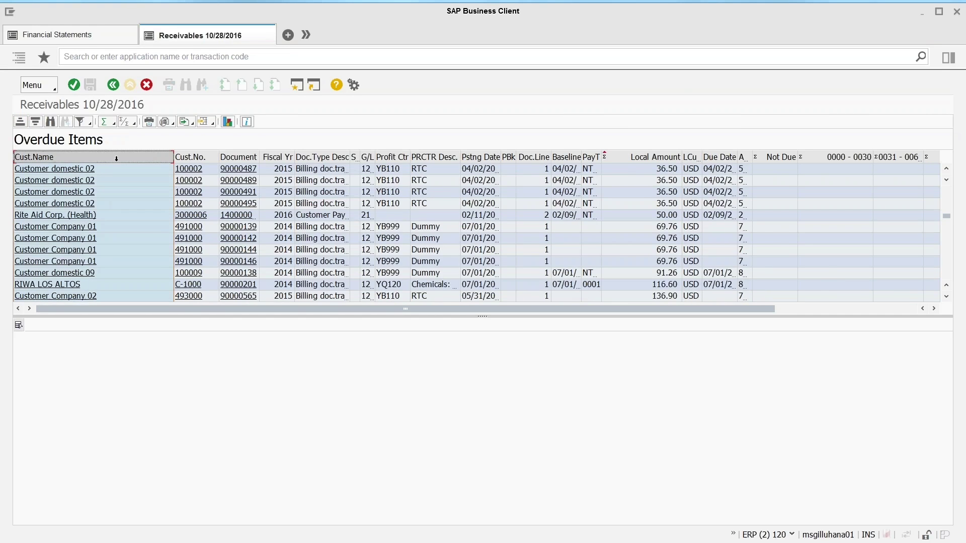
click(19, 122)
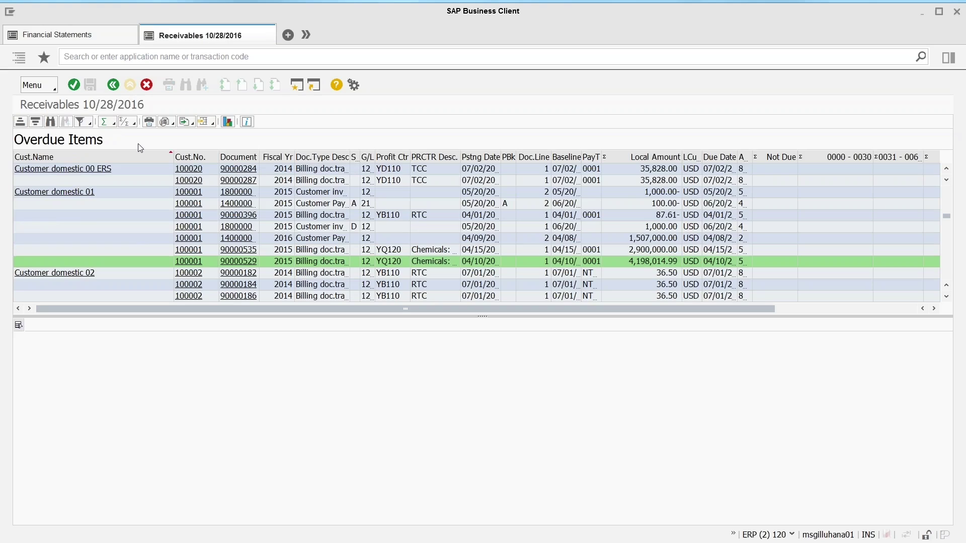
click(80, 122)
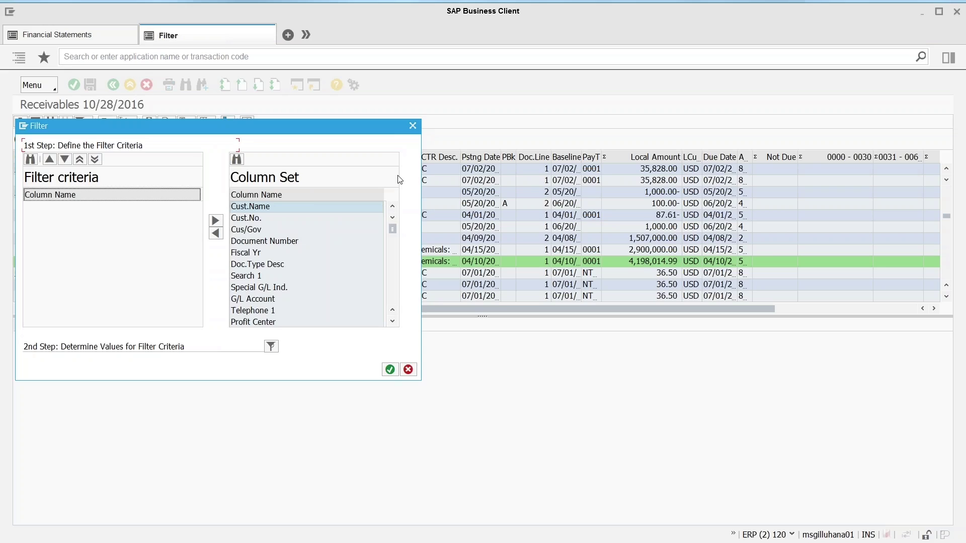
- Filter the Overdue Items to rows with Local Amount greater than 1000
click(412, 125)
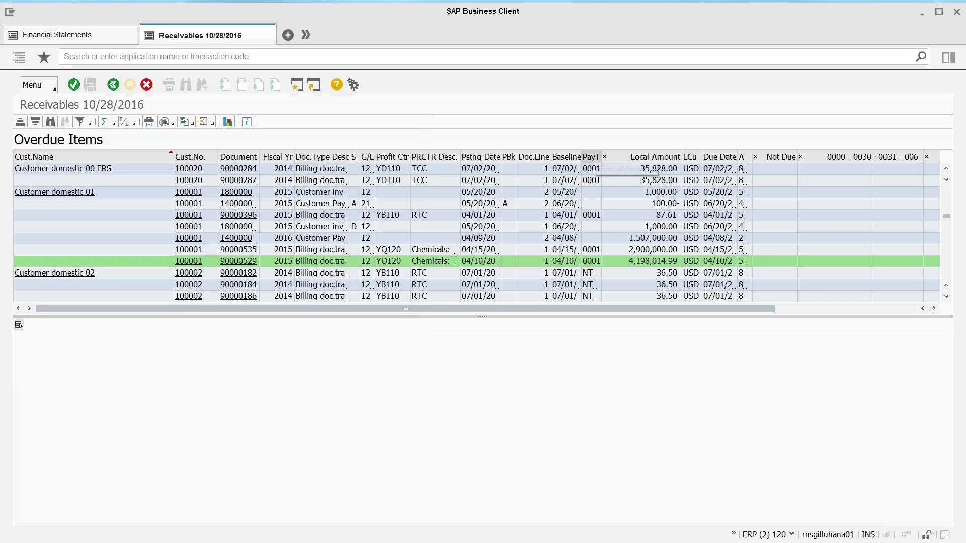
click(638, 158)
click(81, 123)
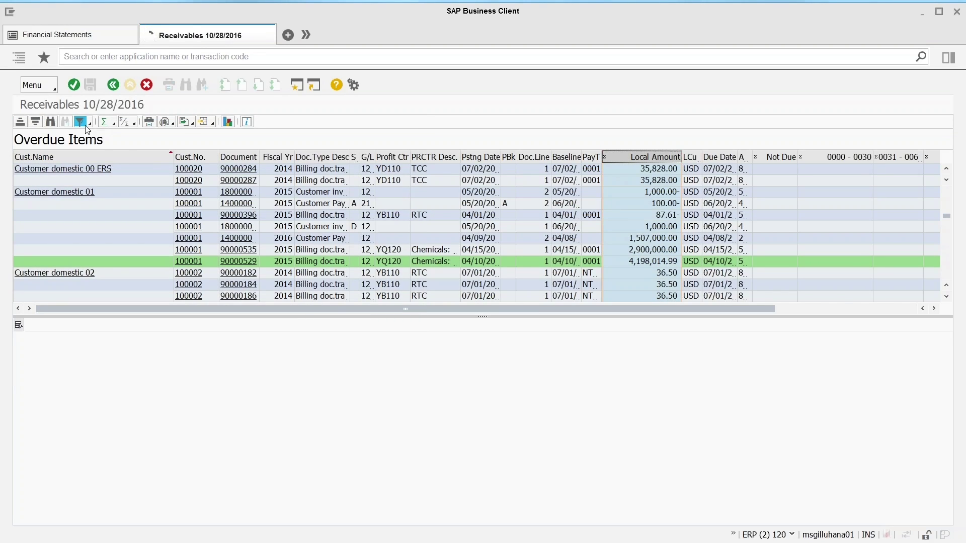
click(110, 135)
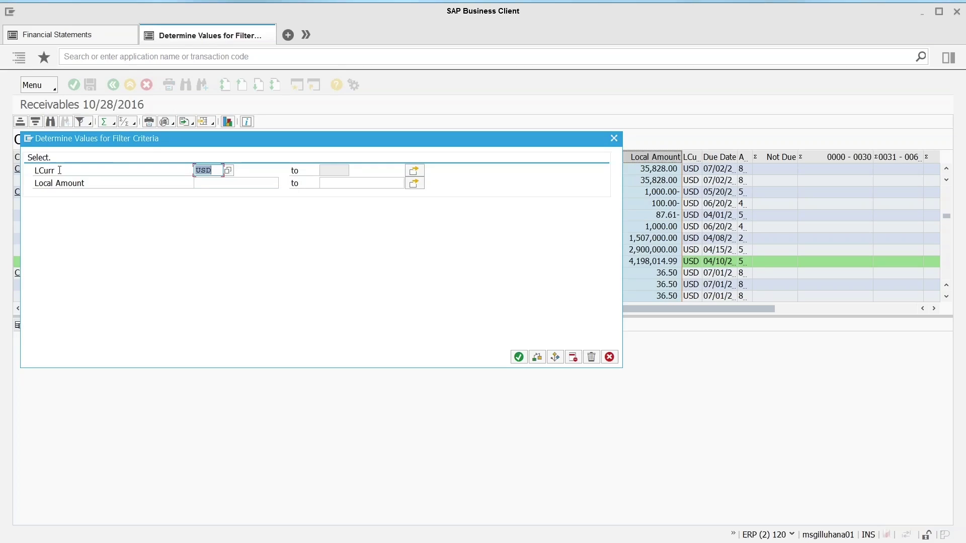
click(242, 182)
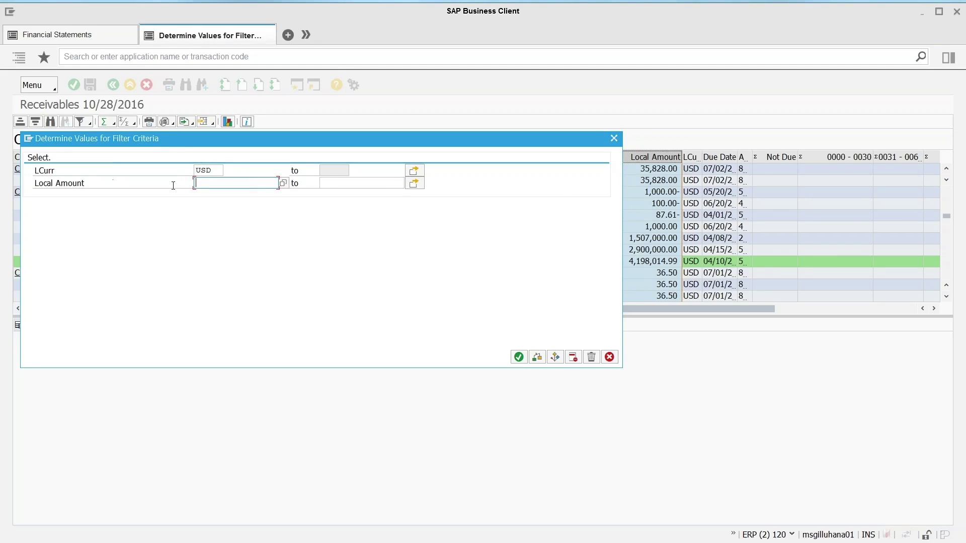
click(414, 184)
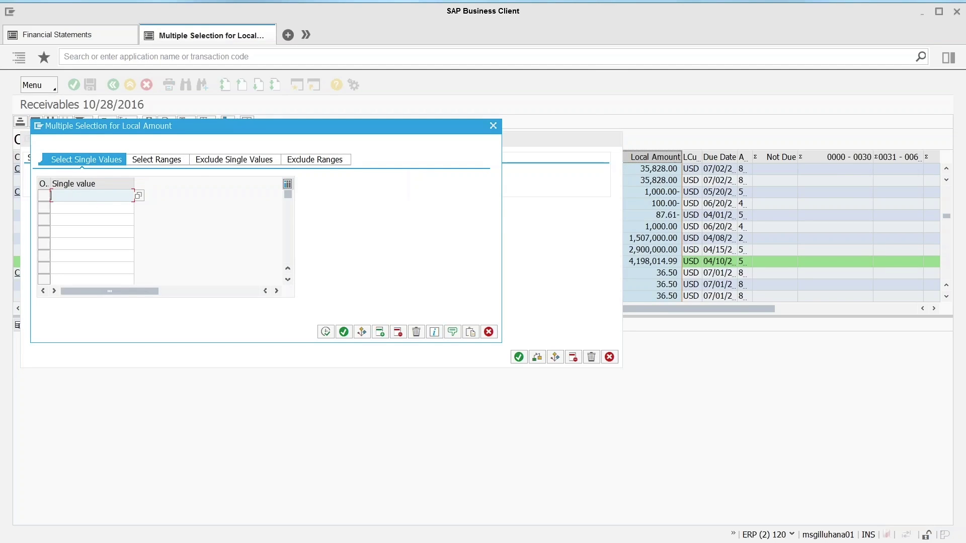
click(362, 332)
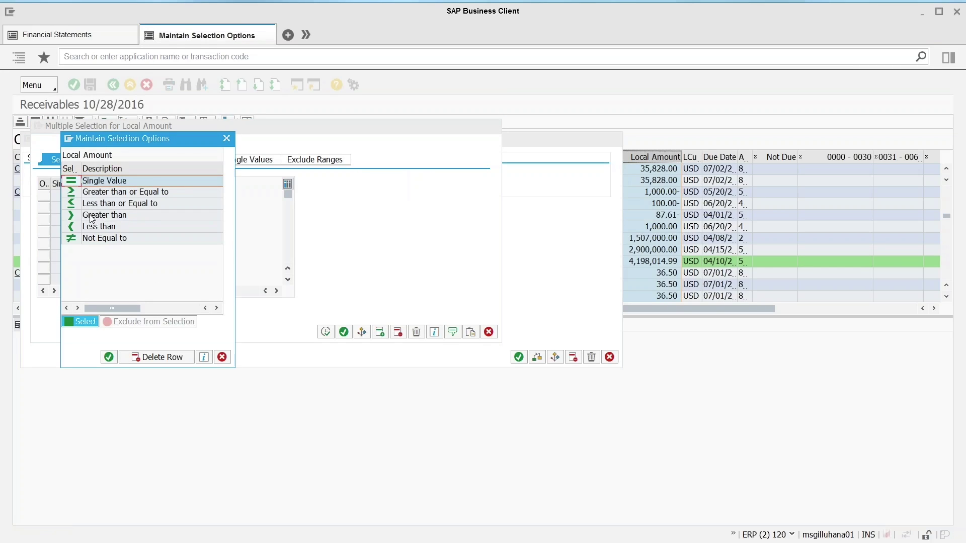
click(92, 216)
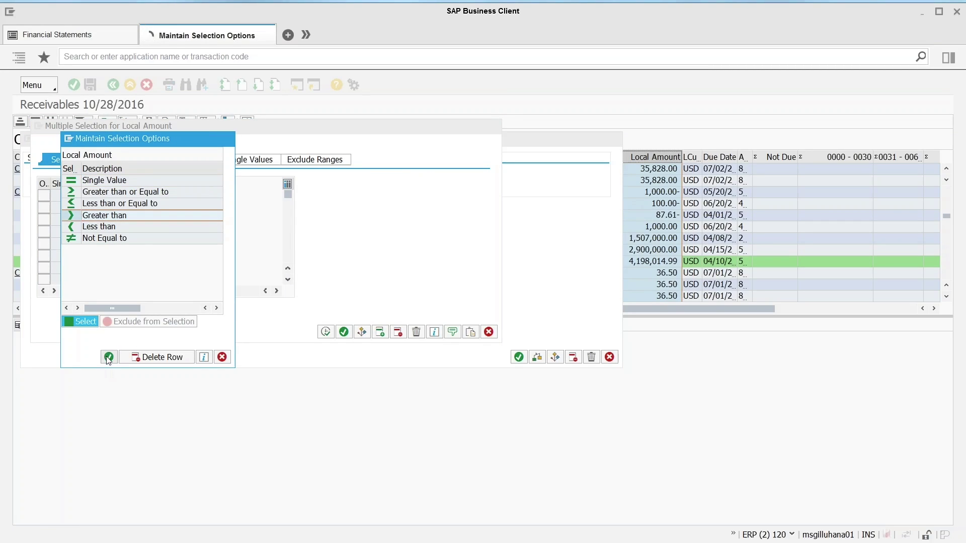
click(108, 357)
text(100)
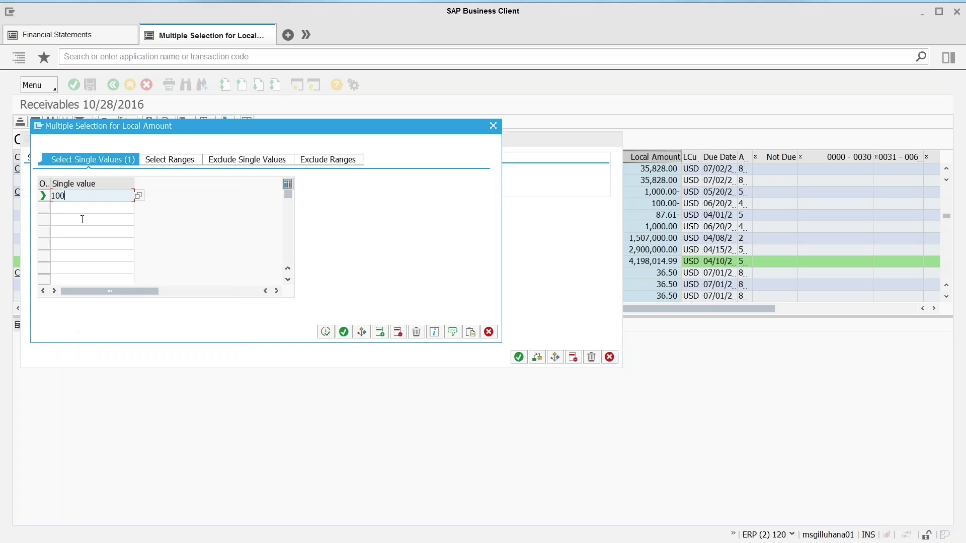
text(0)
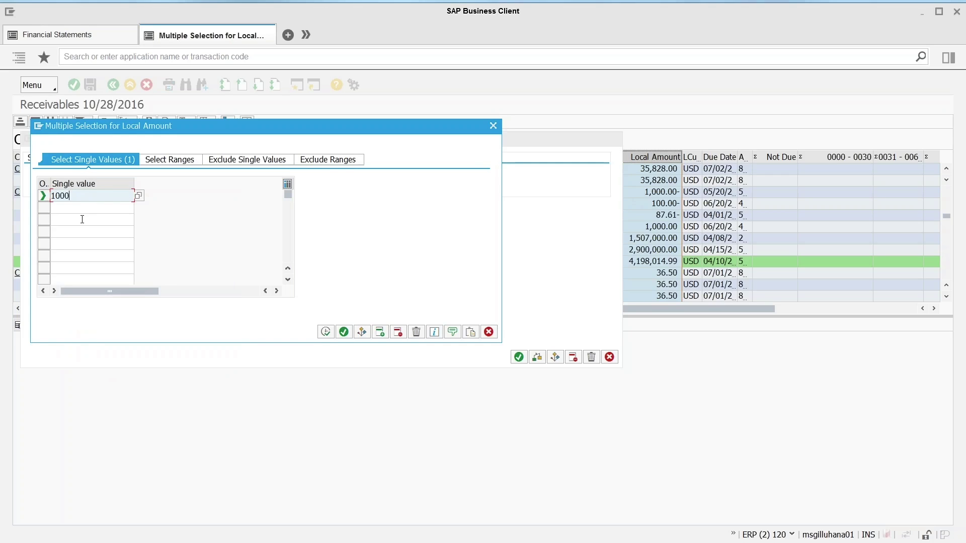
click(326, 332)
click(519, 357)
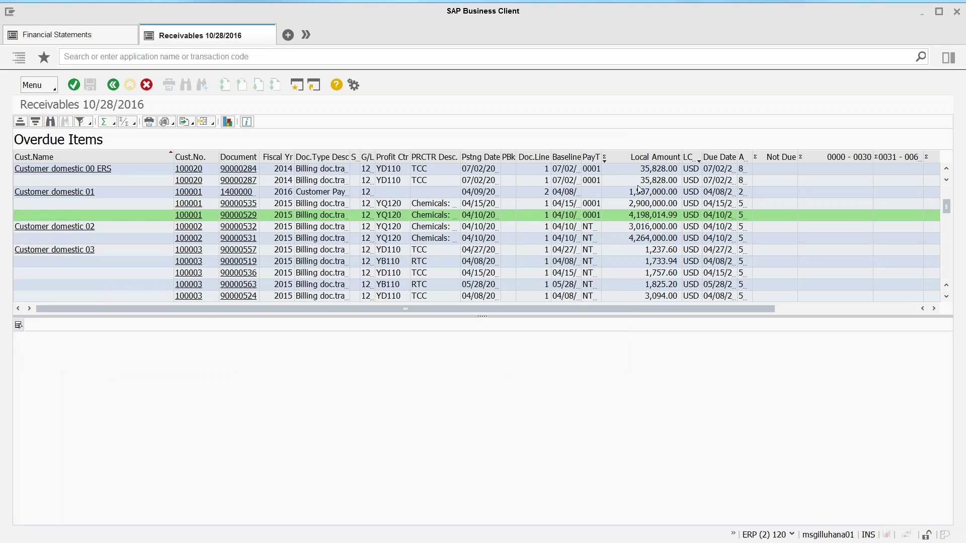
scroll(638, 189, down, 8)
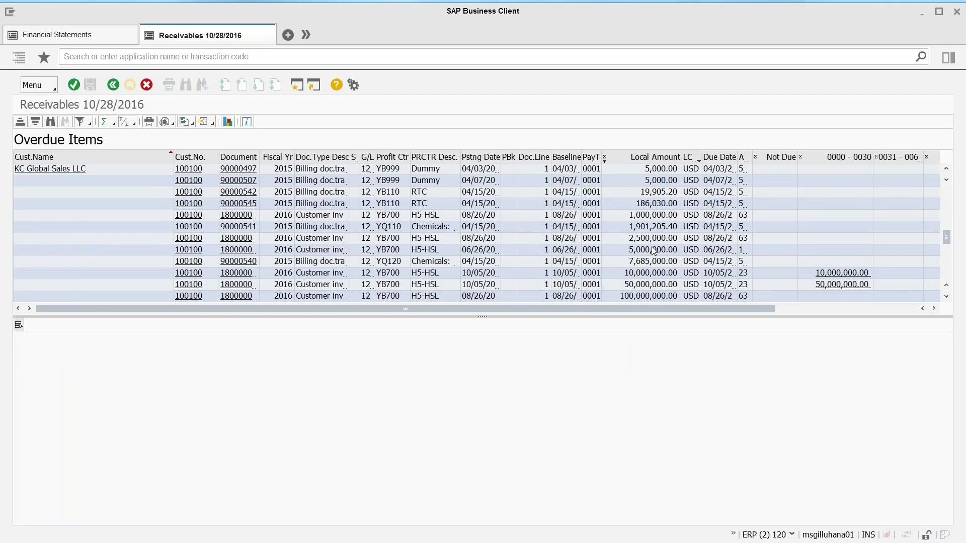
scroll(653, 251, down, 10)
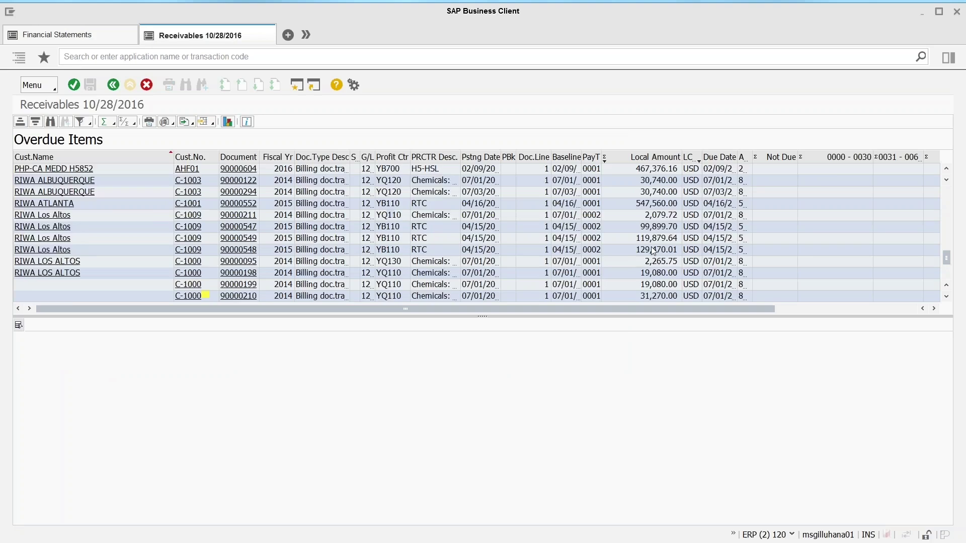
scroll(653, 250, up, 18)
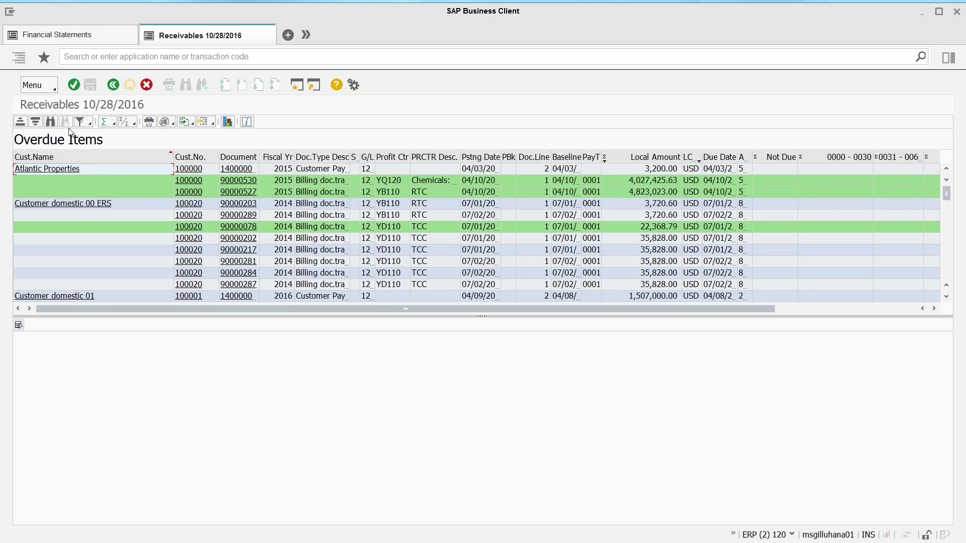
click(90, 124)
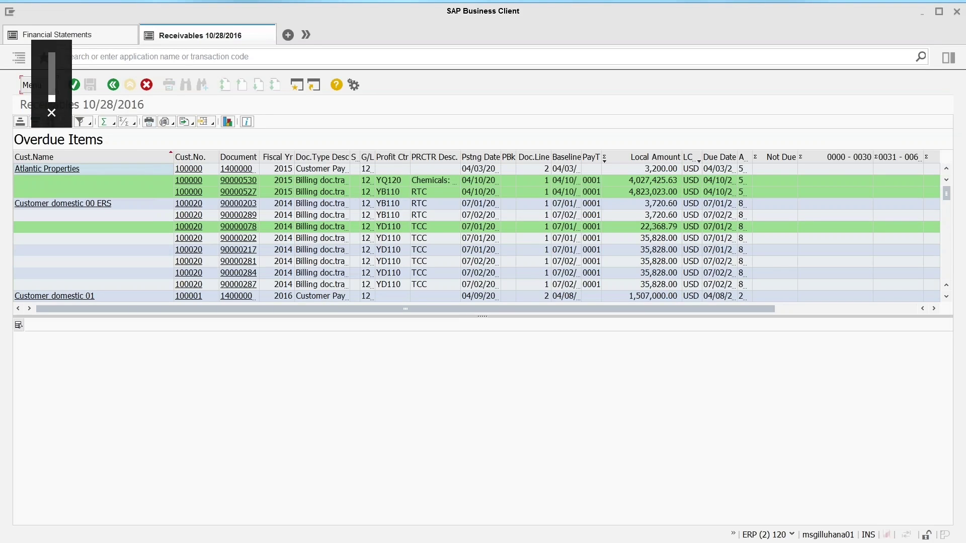
click(227, 125)
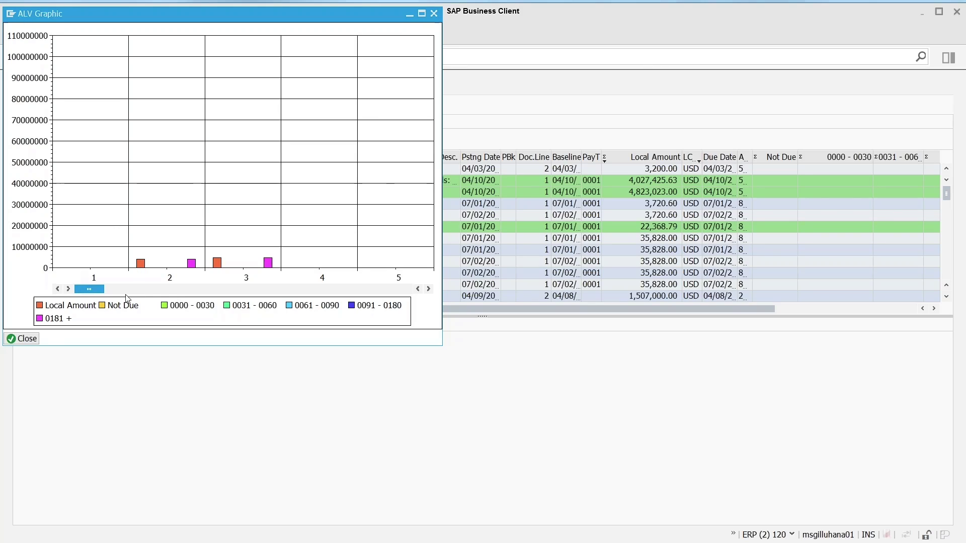
scroll(224, 297, down, 1)
scroll(224, 297, down, 1)
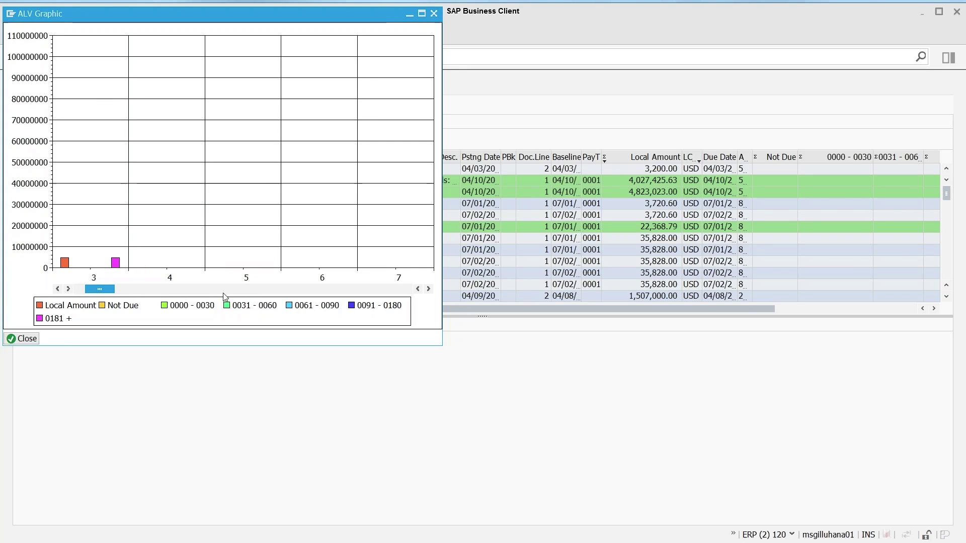
scroll(207, 292, down, 2)
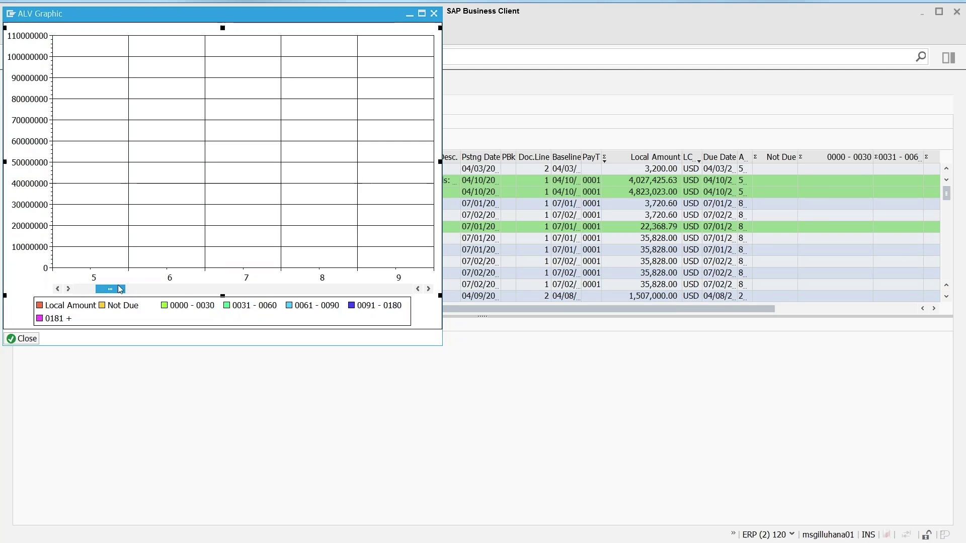
drag(123, 290, 223, 297)
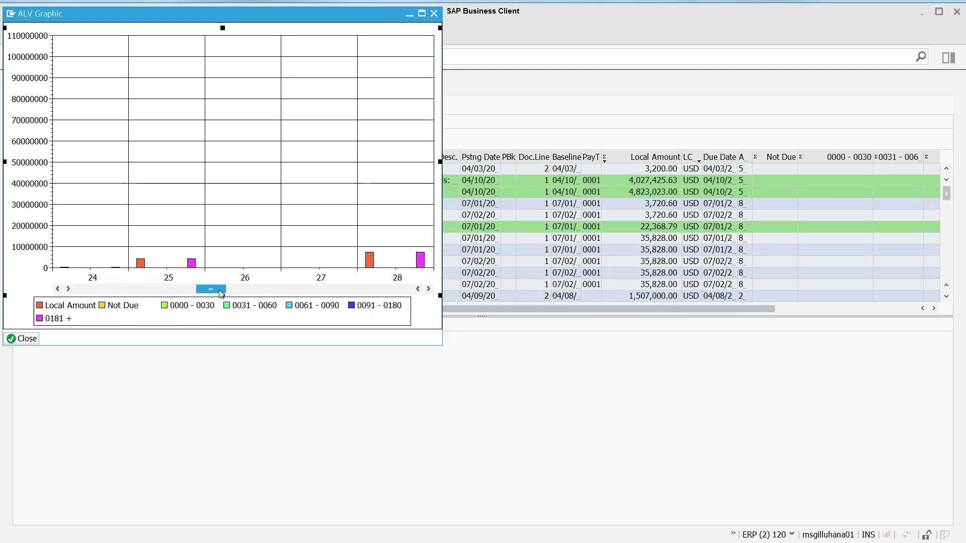
click(263, 294)
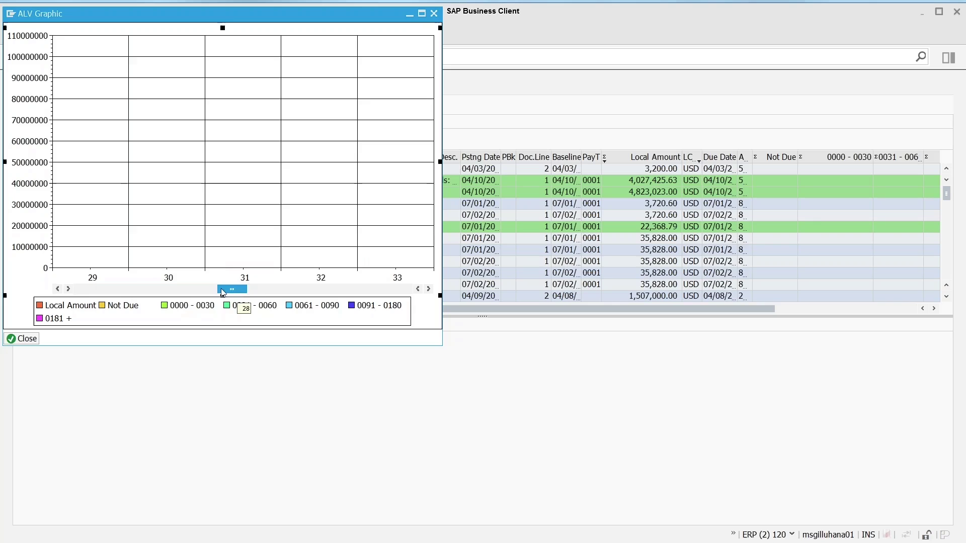
drag(237, 289, 200, 290)
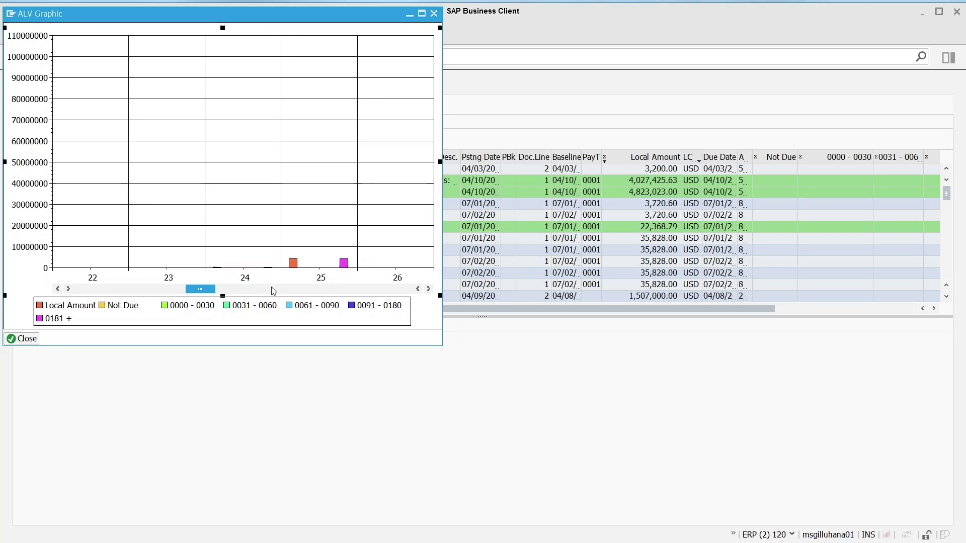
click(434, 13)
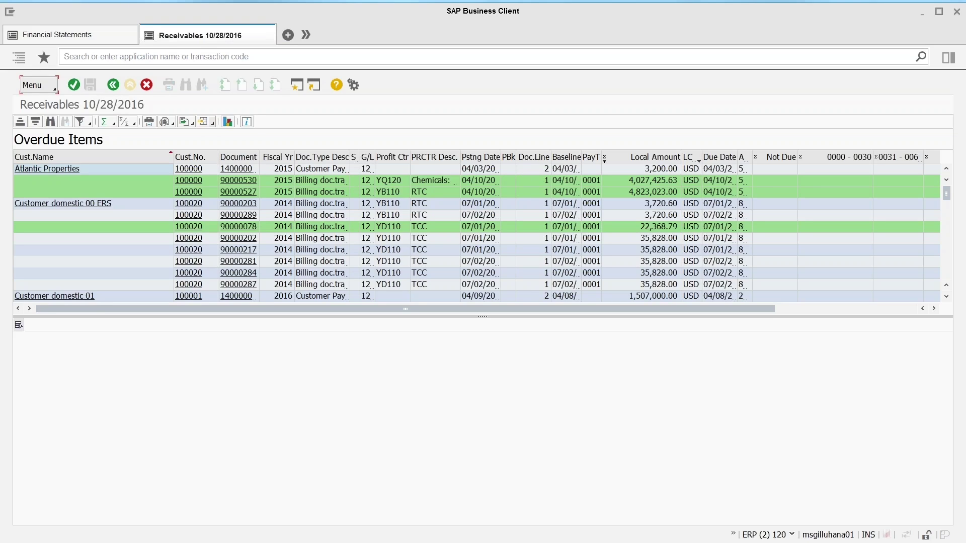
- Open the Change Layout dialog for layout /ARAGING from the ALV layout menu
click(213, 123)
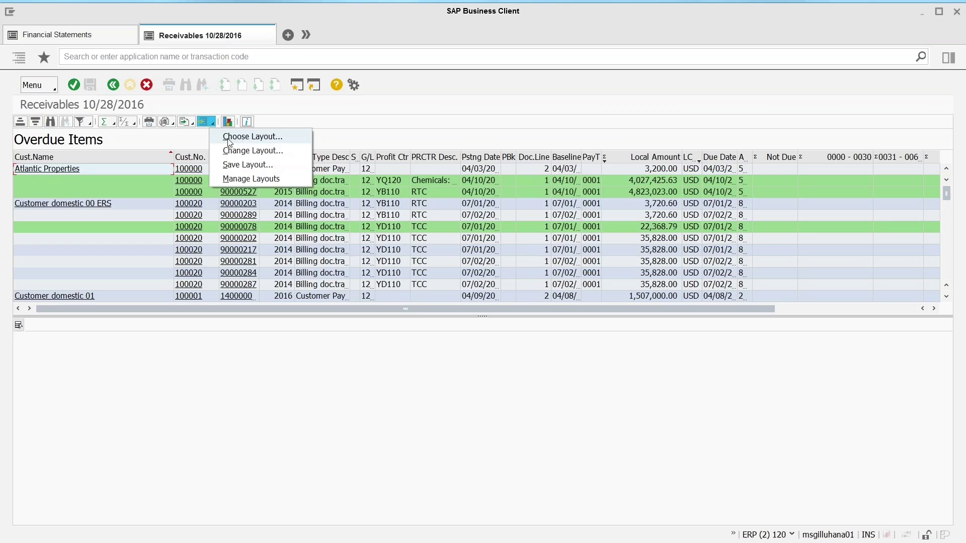
click(239, 152)
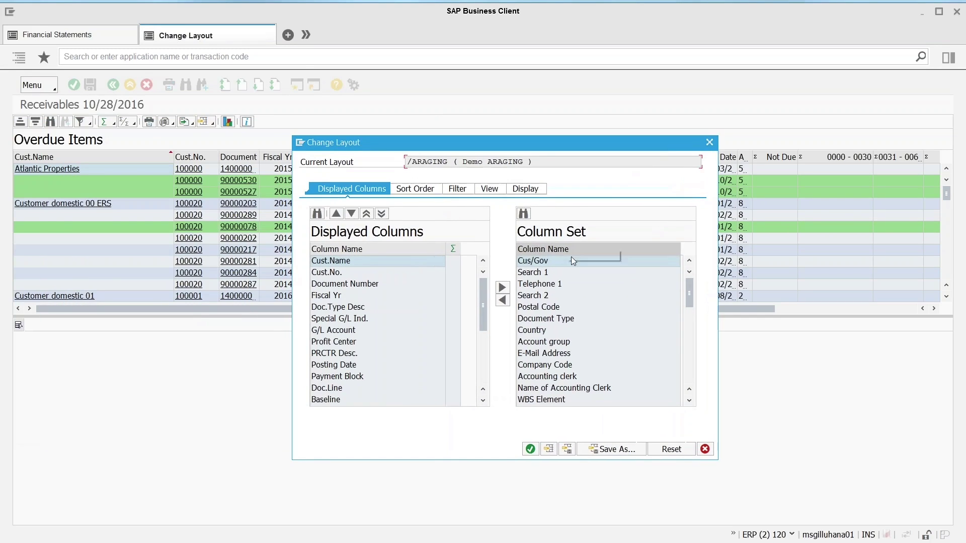
- Add Account group to the displayed columns, positioned directly after Document Number
click(557, 343)
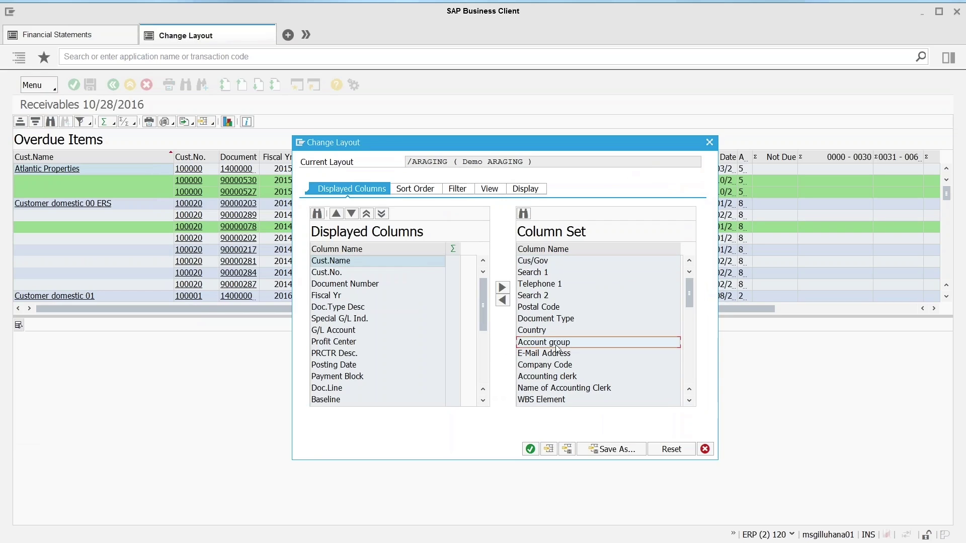
click(342, 285)
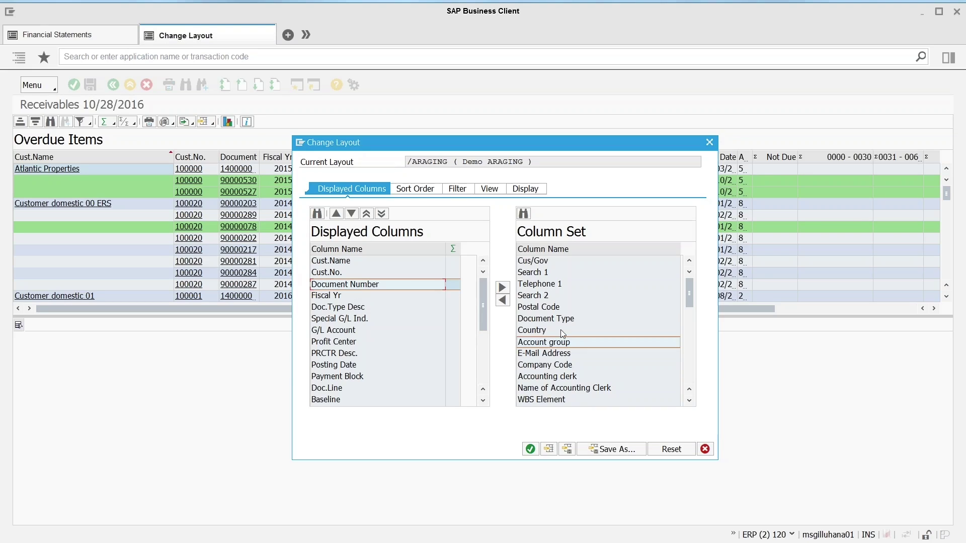
click(502, 301)
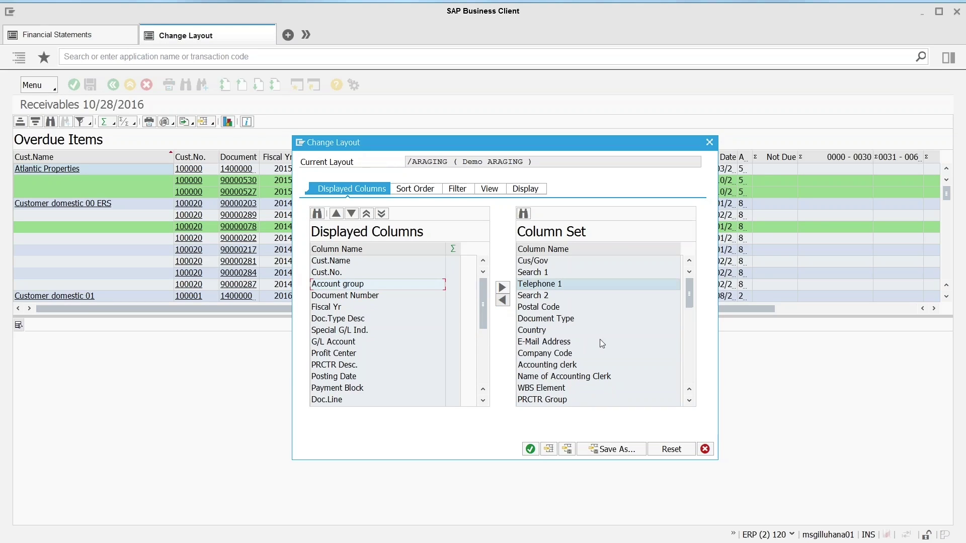
click(361, 288)
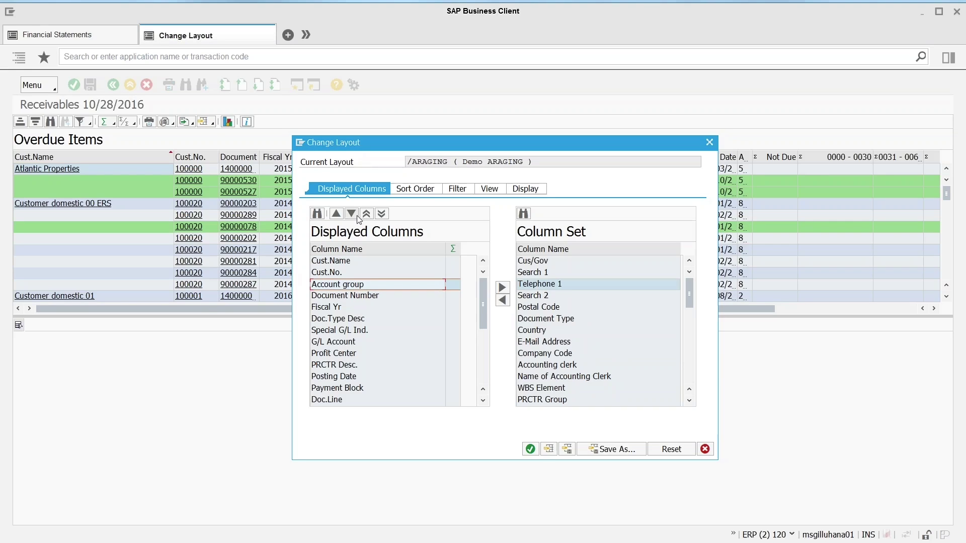
click(352, 214)
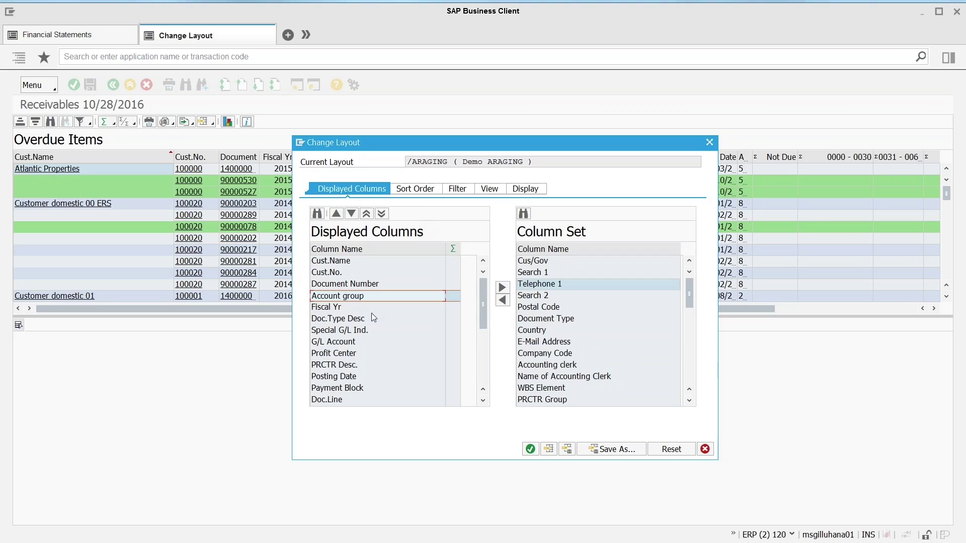
click(529, 449)
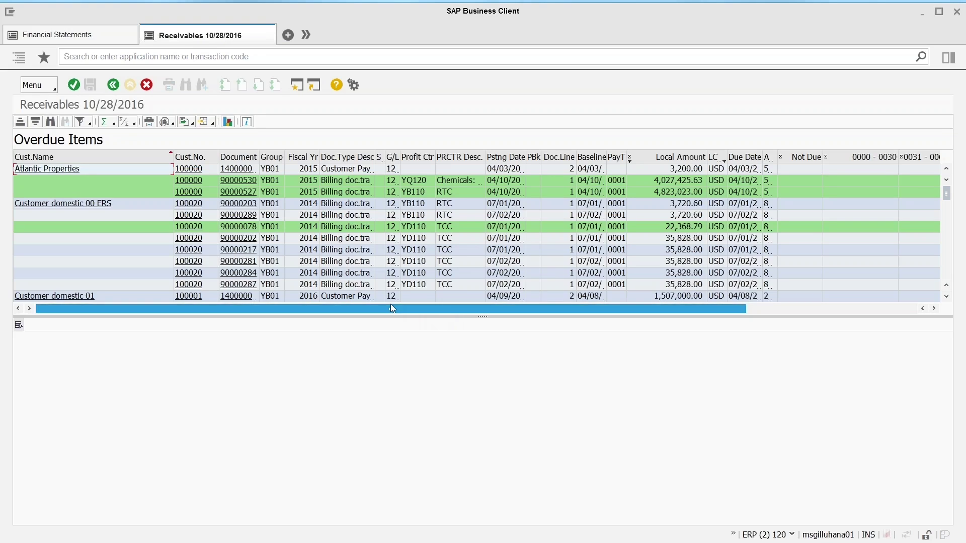
- Sort the overdue items by account group, then ascending by Cust.Name
click(270, 157)
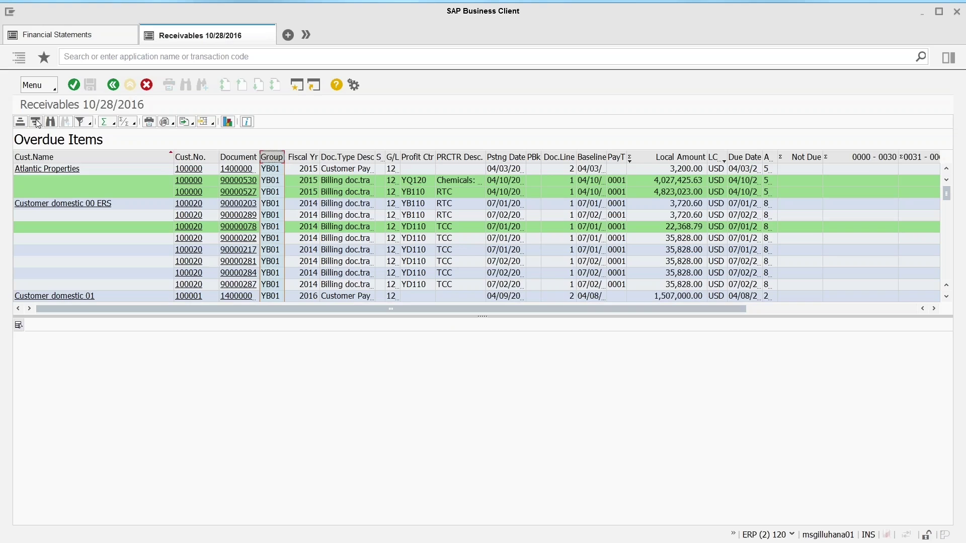
click(20, 122)
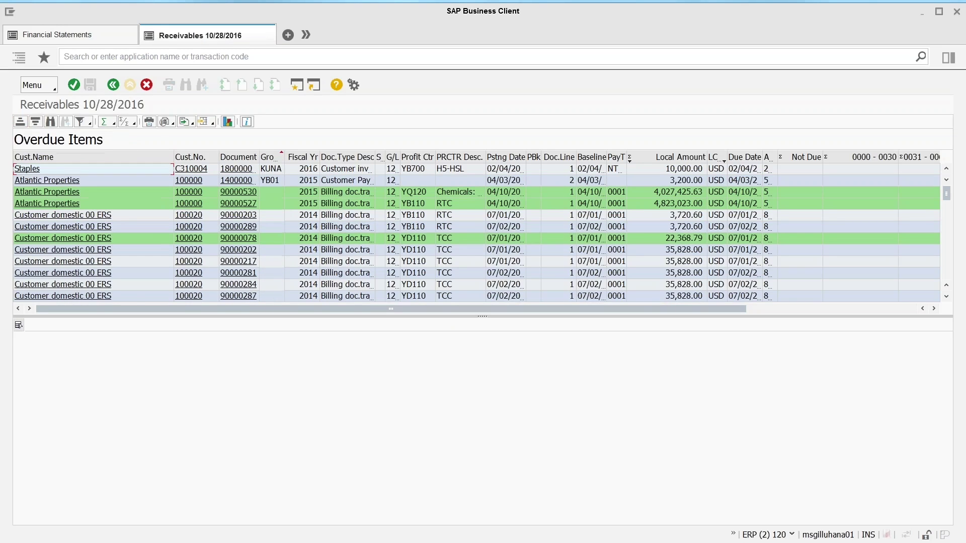
click(46, 157)
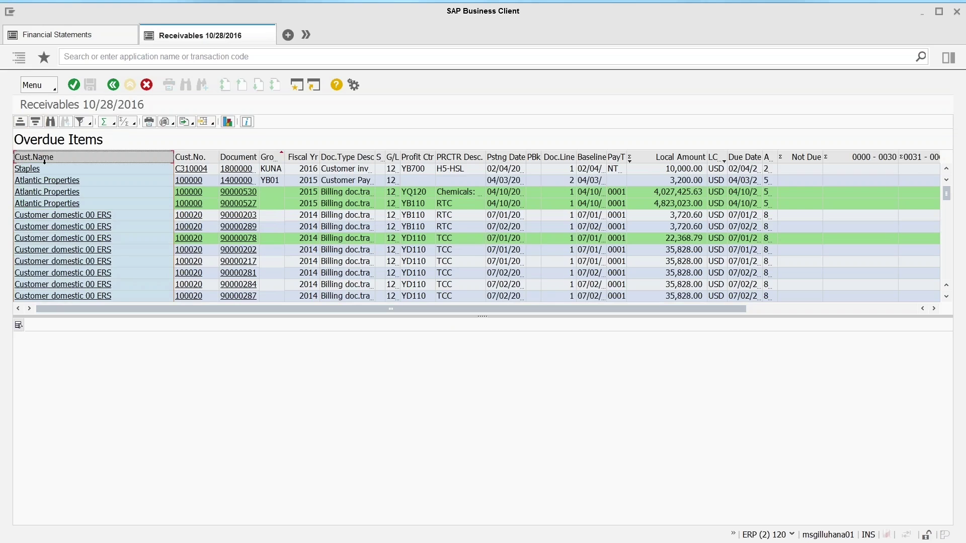
click(20, 123)
- Add amount subtotals per Cust.Name, giving Atlantic Properties 8,853,648.63 USD
click(134, 123)
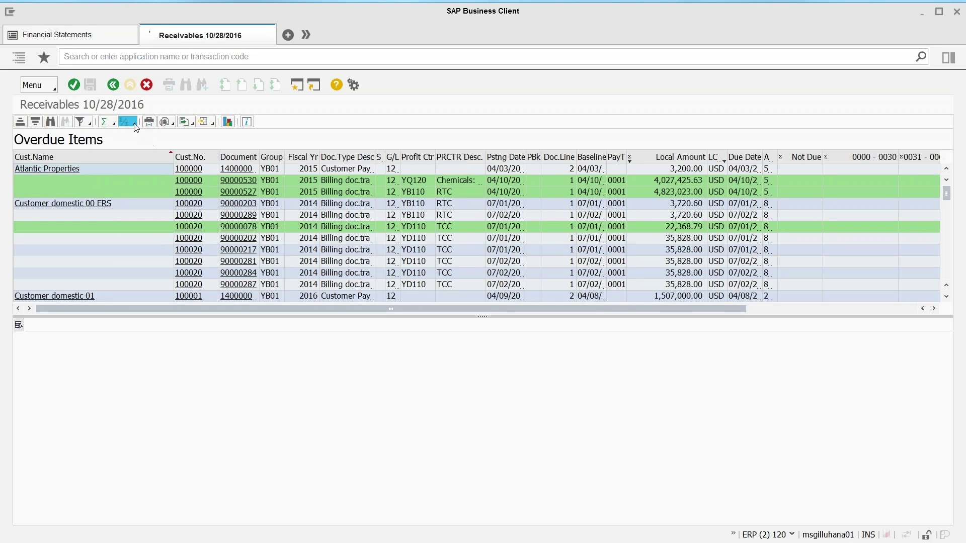
click(159, 138)
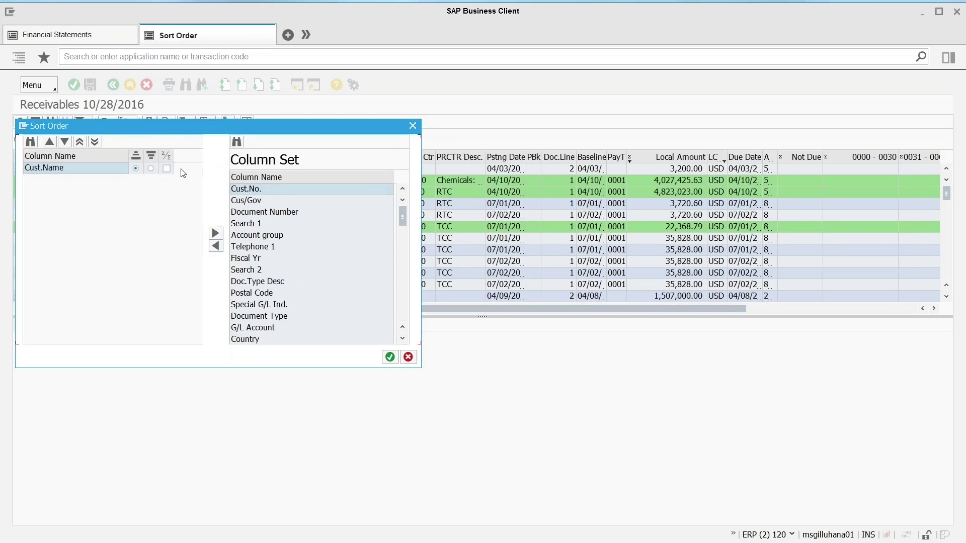
click(167, 168)
click(390, 357)
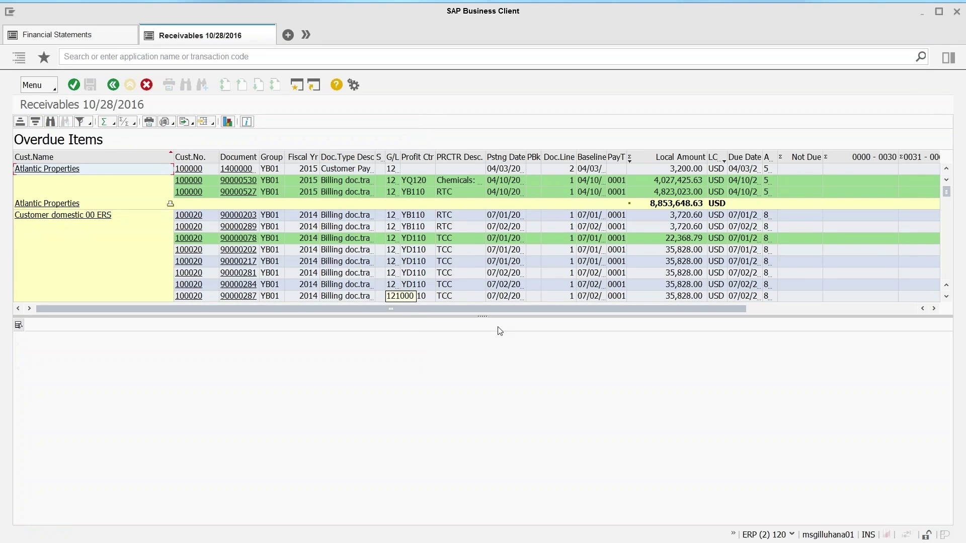
drag(509, 308, 603, 320)
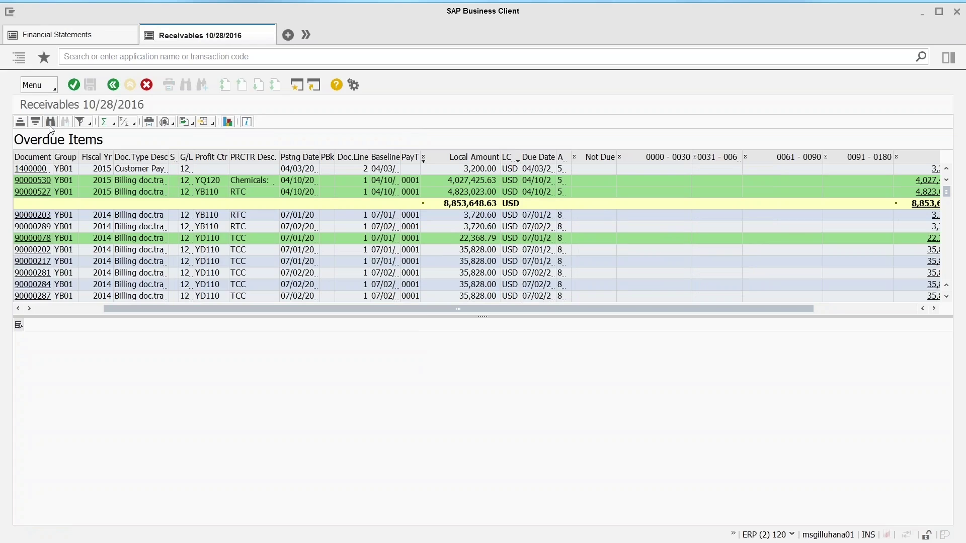
- Export the report as a spreadsheet in Excel (Office 2007 XLSX) format
click(192, 125)
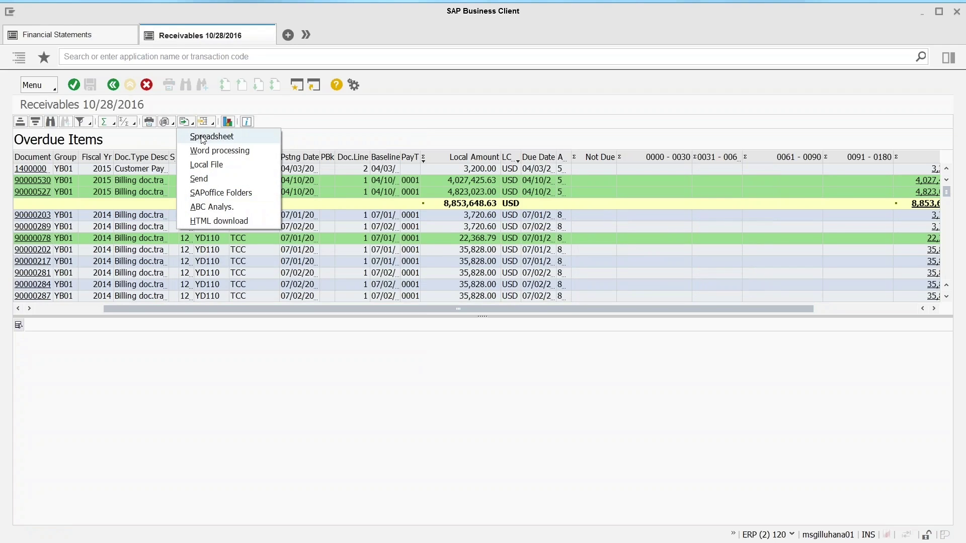
click(203, 138)
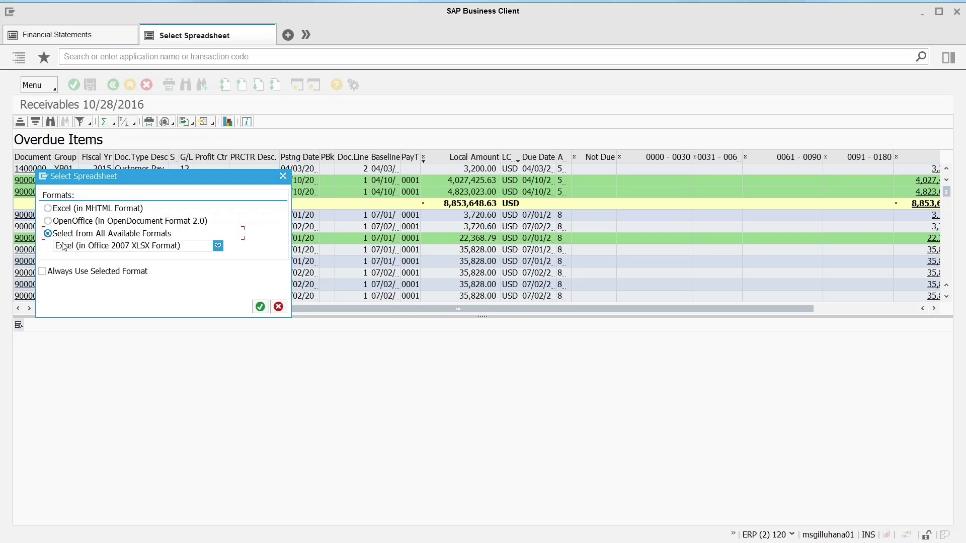
click(262, 308)
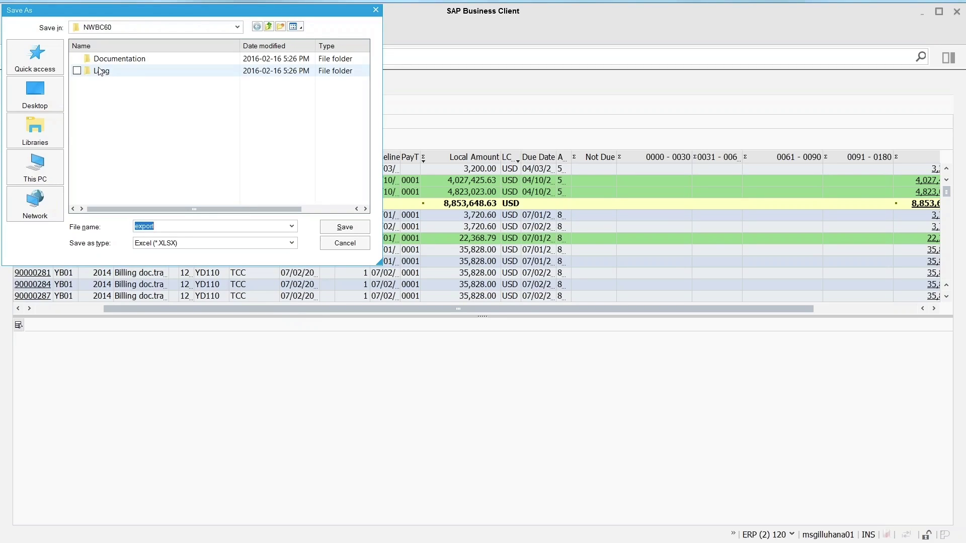
- Save it as export.XLSX in Documents, replacing the existing file, and allow it to open
click(340, 229)
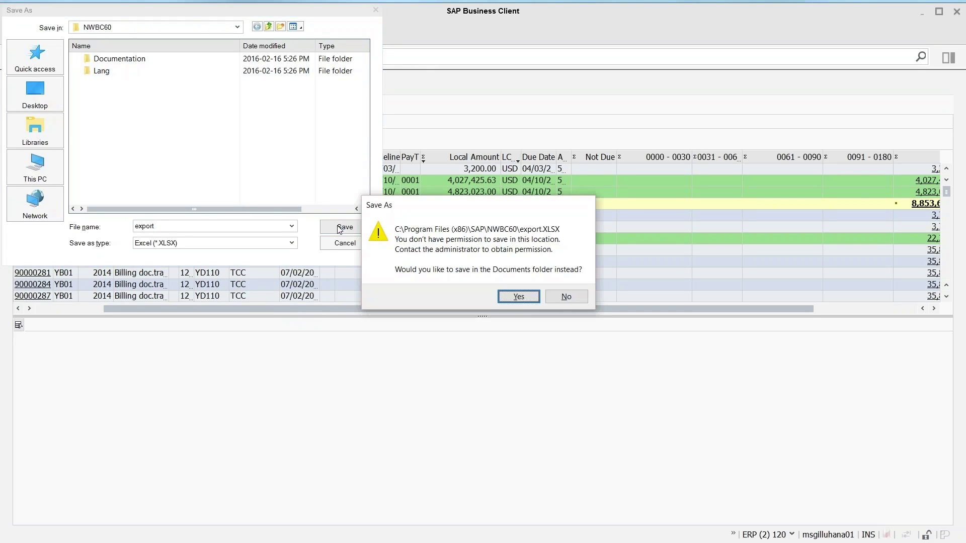
click(525, 297)
click(345, 229)
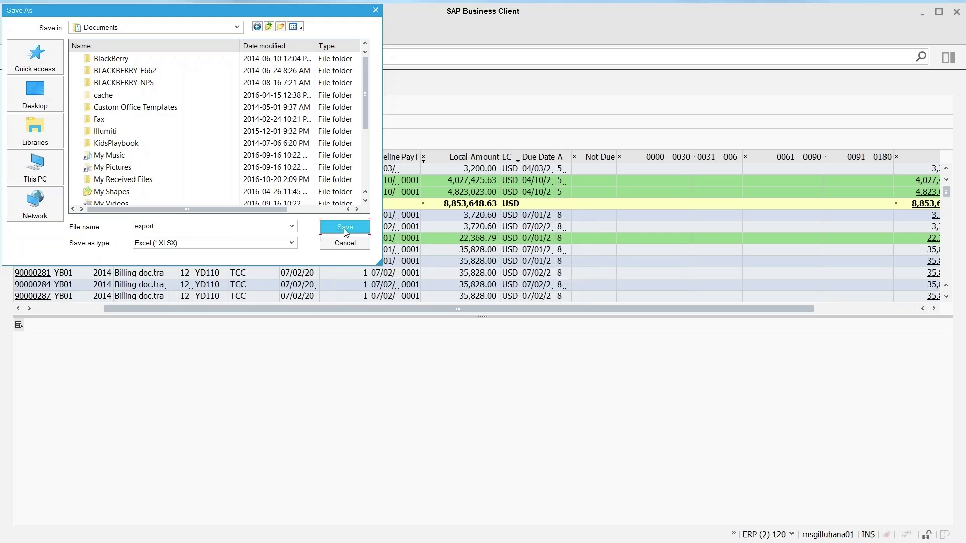
click(513, 281)
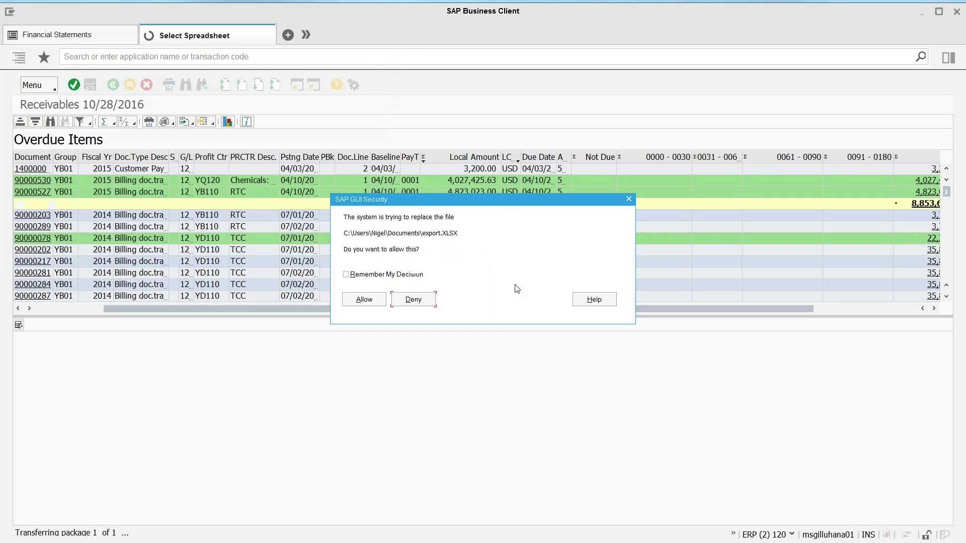
click(364, 300)
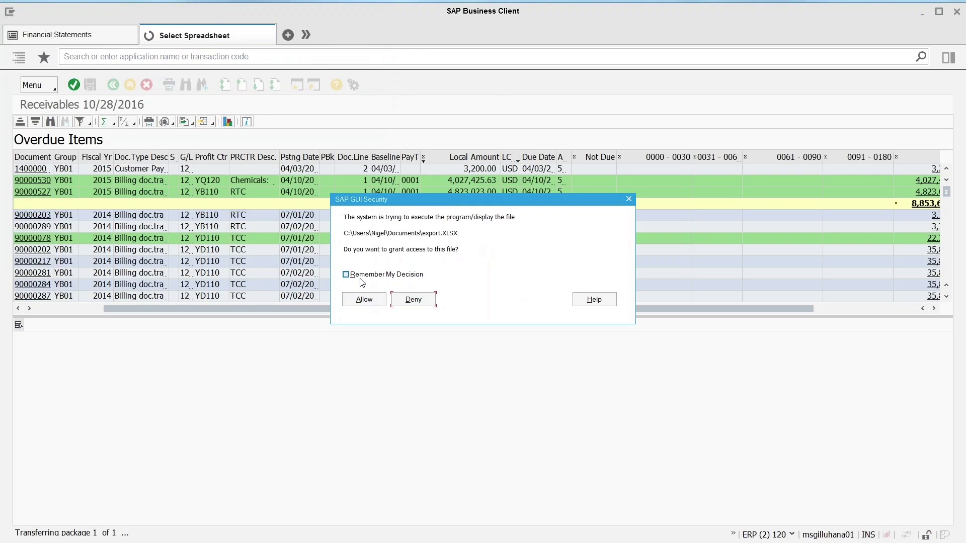
click(365, 300)
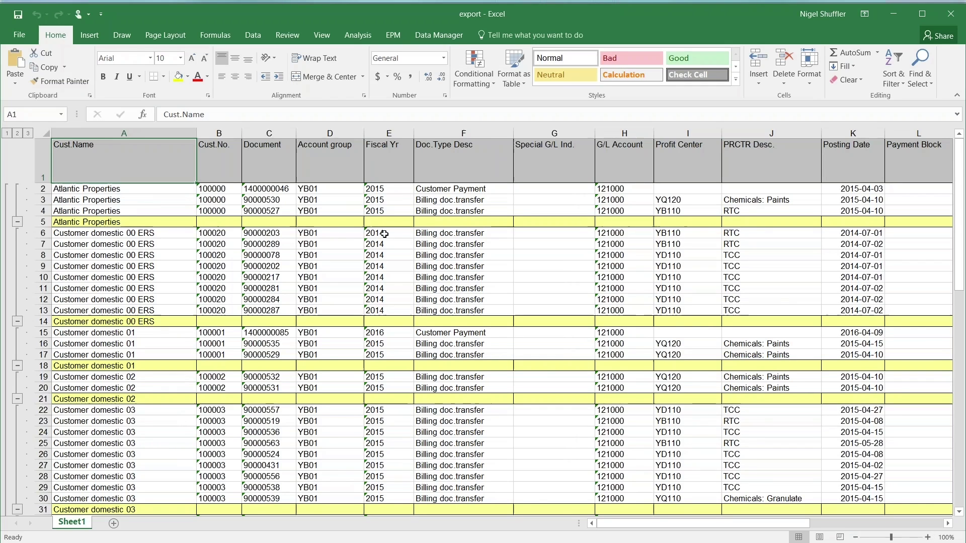
- Collapse the KC Global Sales LLC subtotal group in the exported Excel workbook
drag(961, 297, 961, 390)
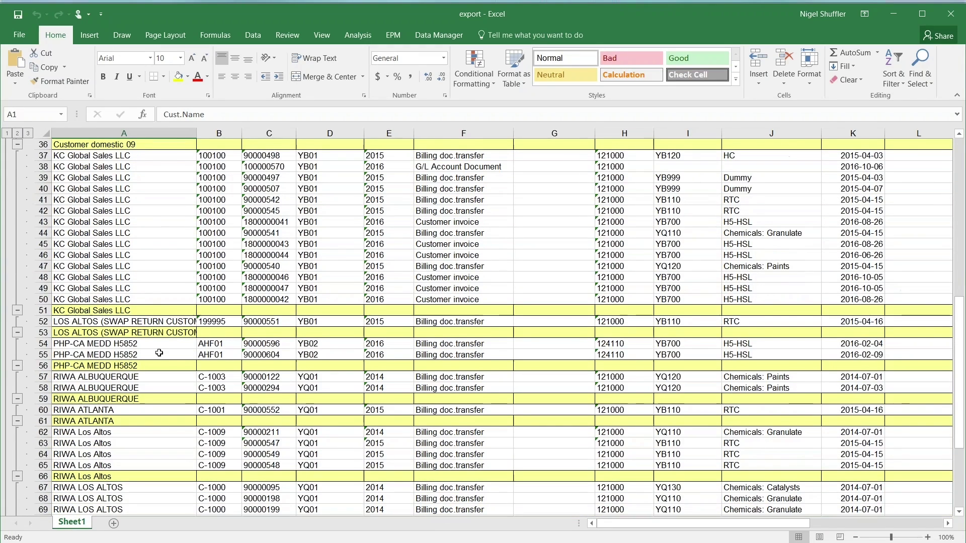
click(17, 309)
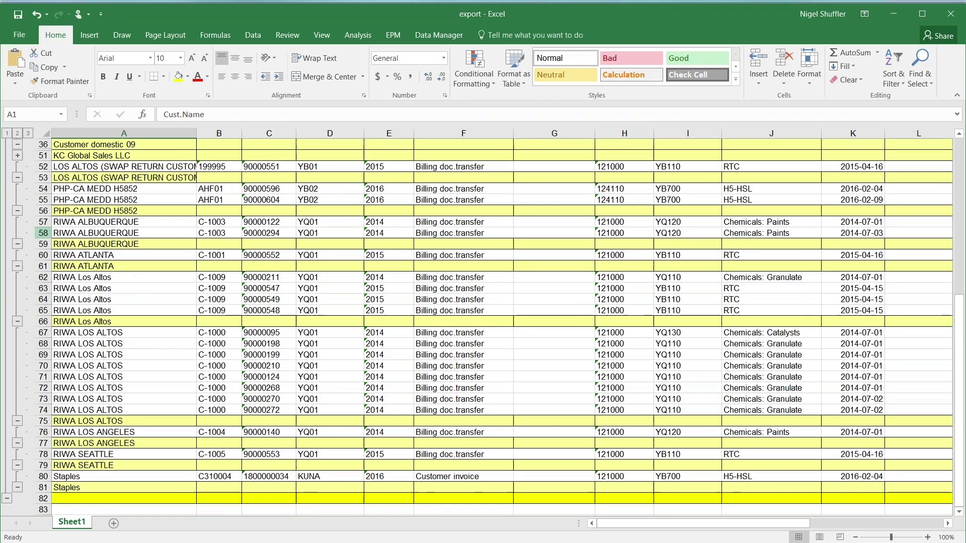
scroll(496, 298, down, 2)
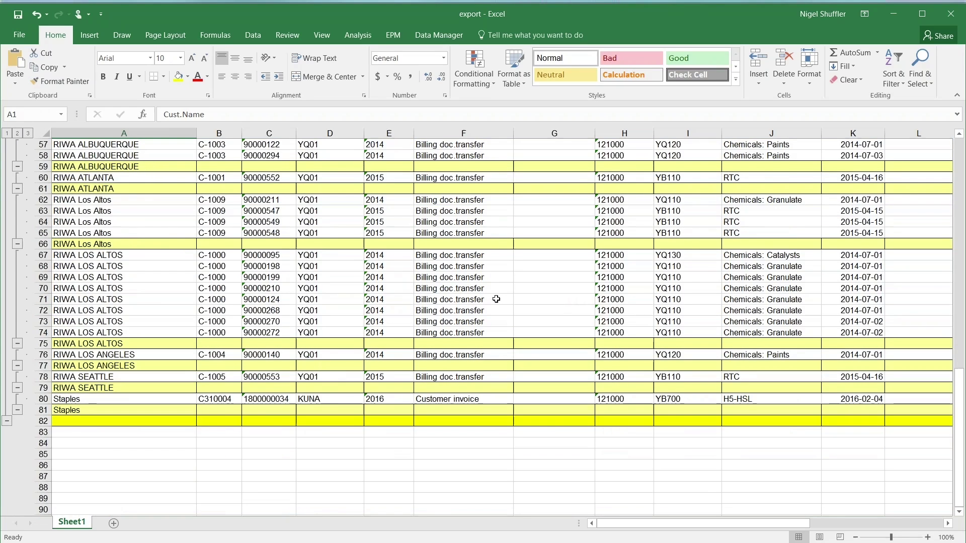
scroll(496, 297, up, 6)
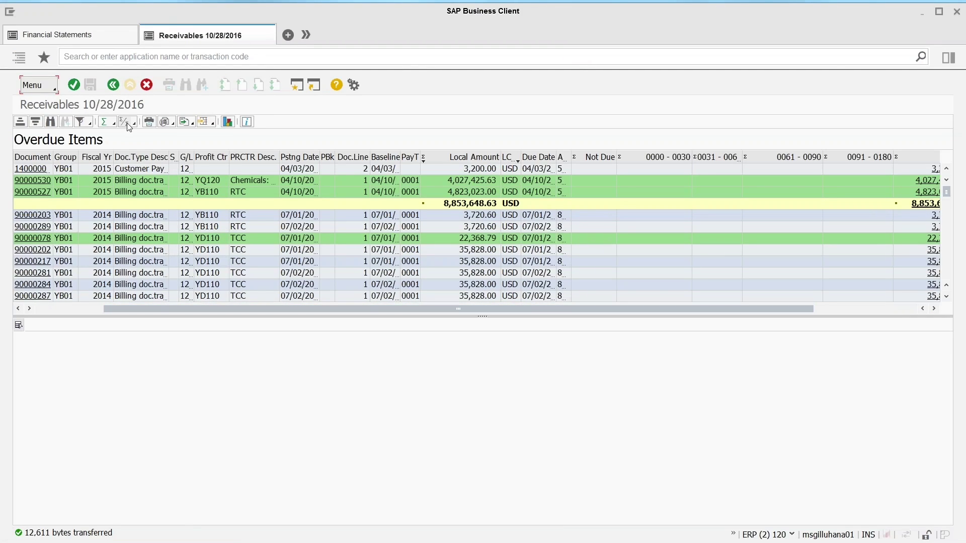
- Overwrite layout /ARAGING (Demo ARAGING) with the current column, sort and subtotal settings
click(210, 124)
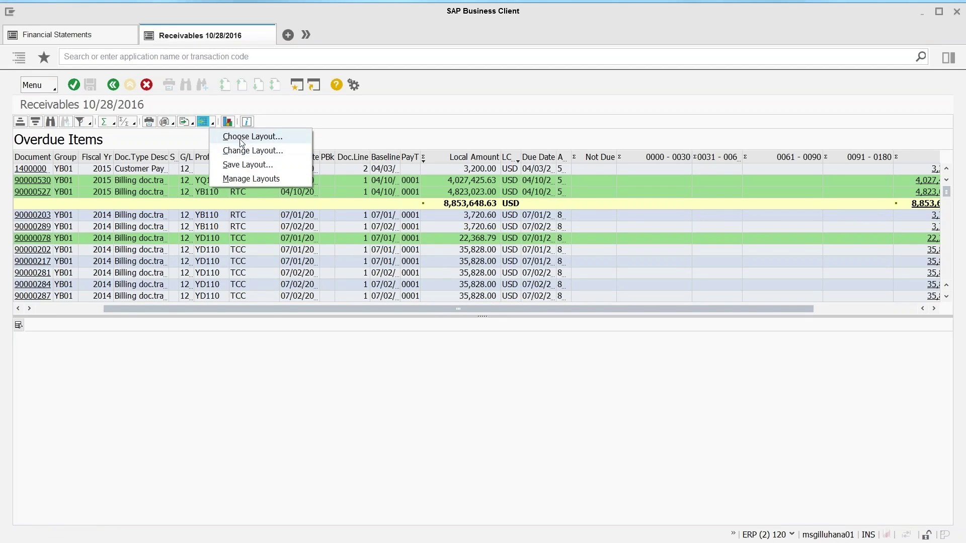
click(246, 166)
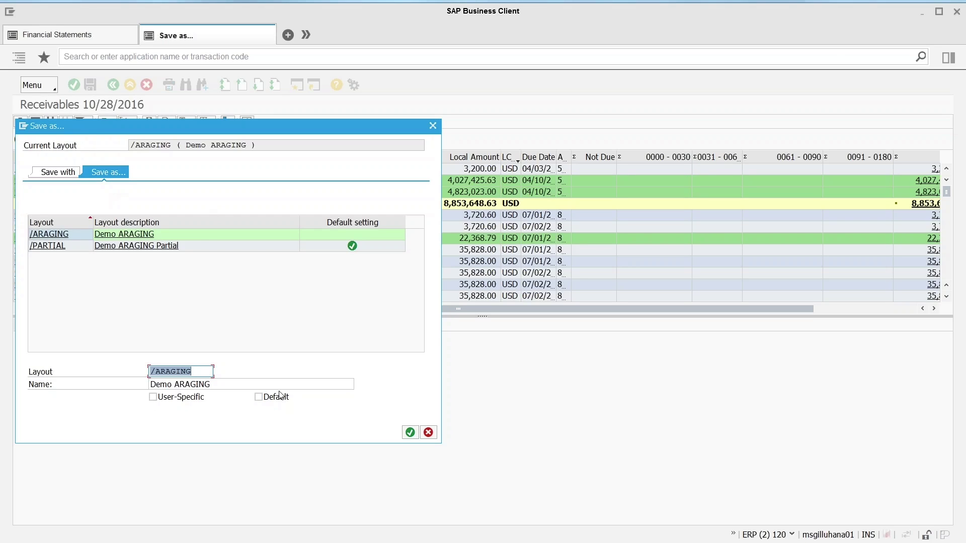
click(413, 433)
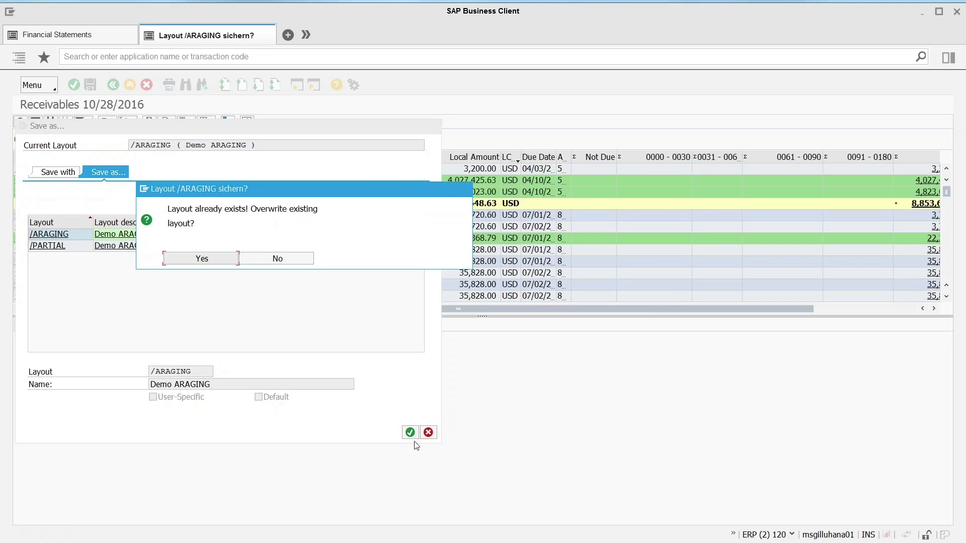
click(198, 259)
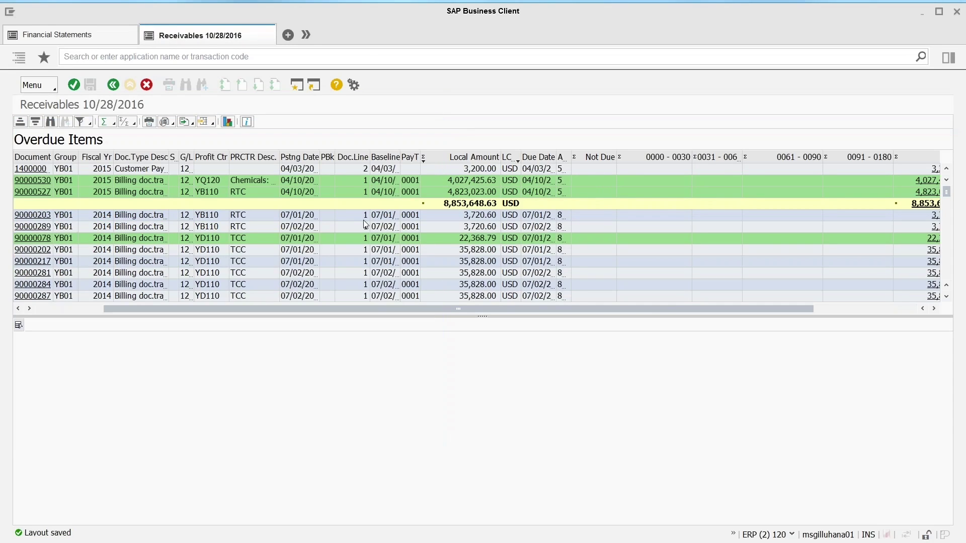